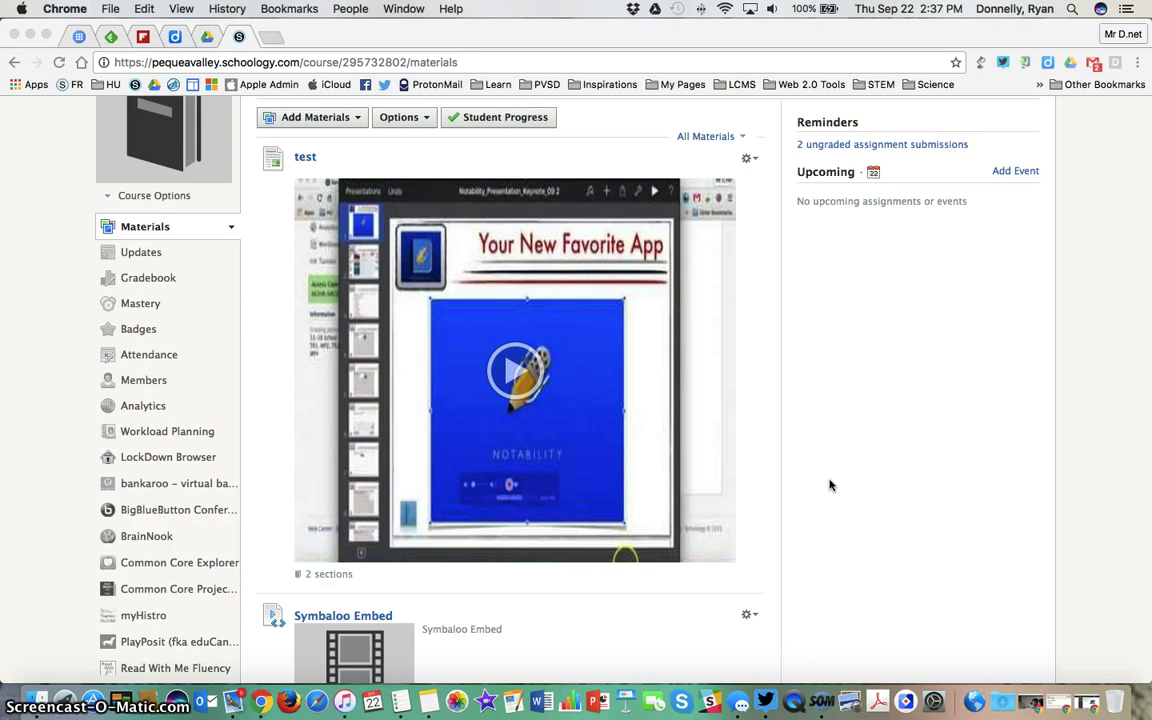
- Filter the course materials to assignments and open "Moodle Test Lesson --> Assignment" for editing
scroll(829, 485, "up", 3)
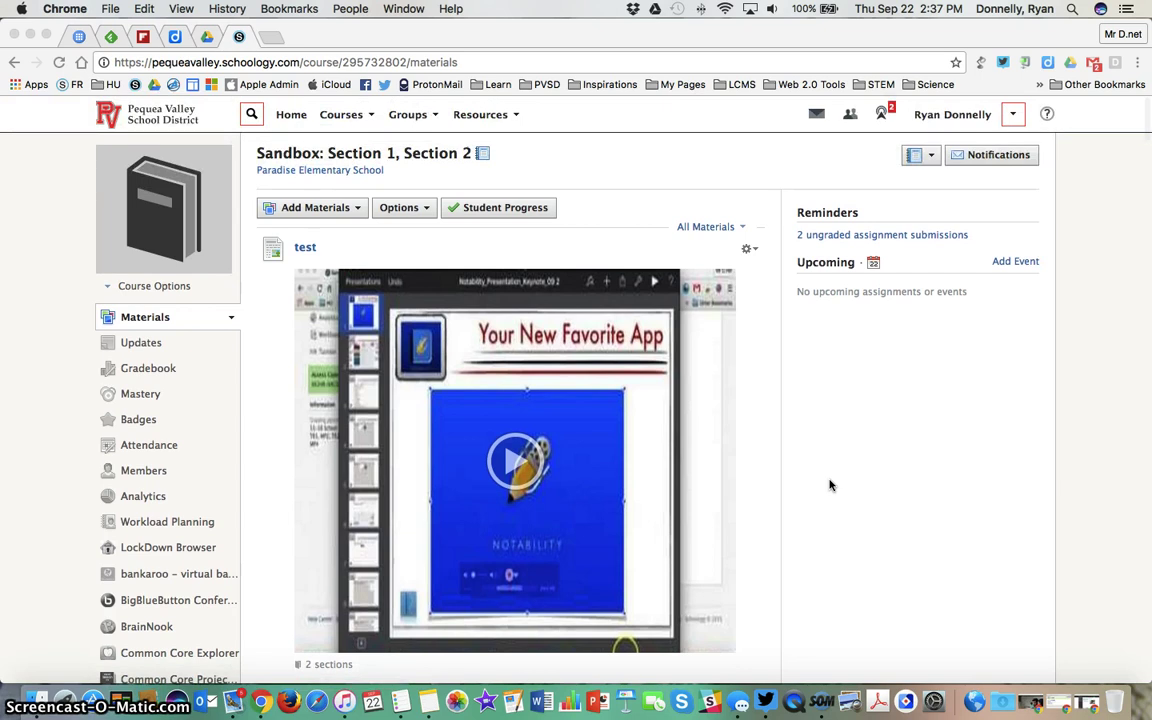
left_click(697, 228)
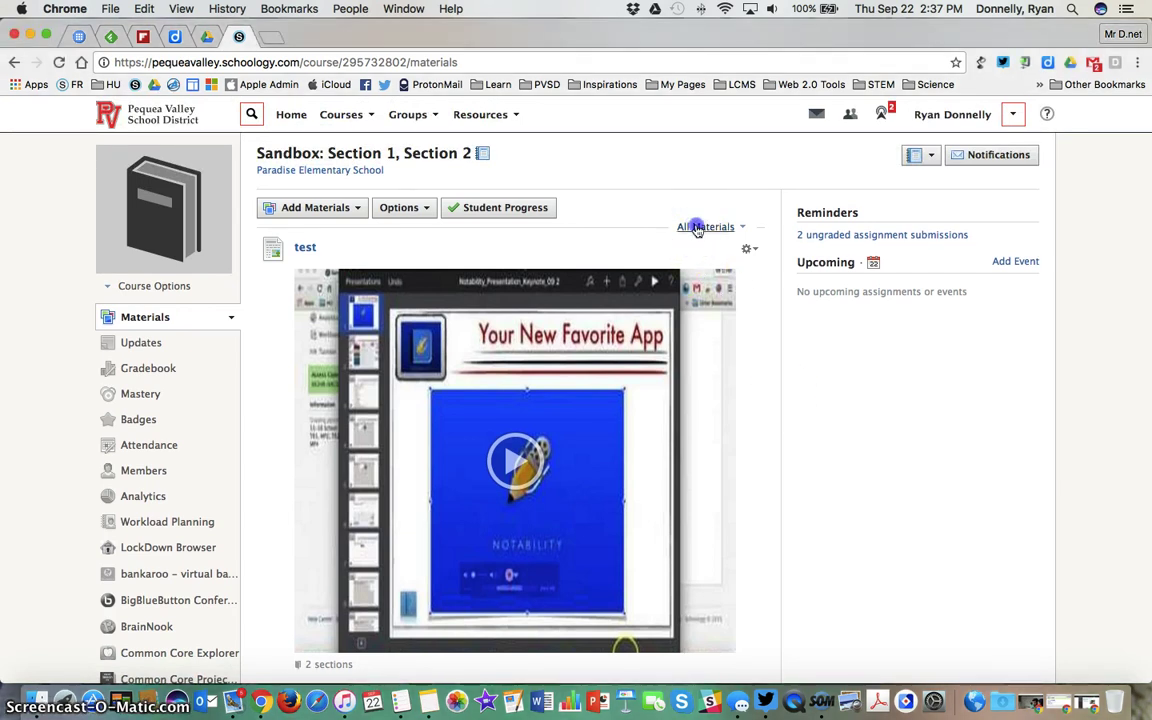
left_click(695, 266)
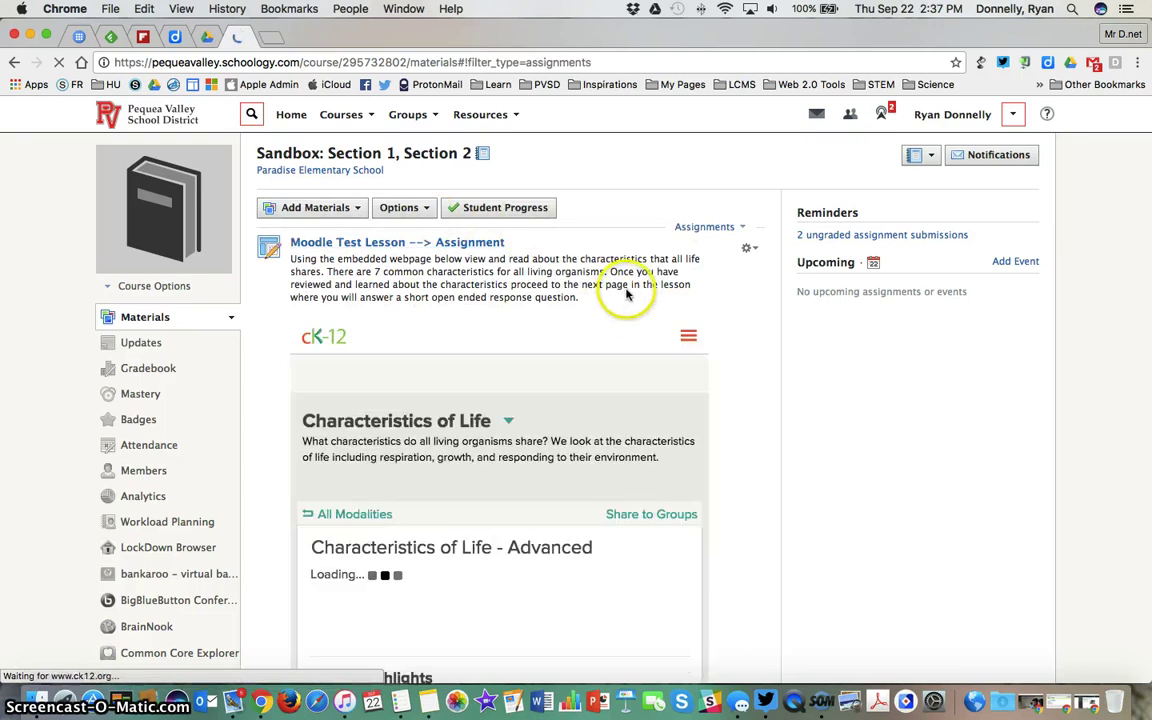
left_click(749, 250)
left_click(760, 271)
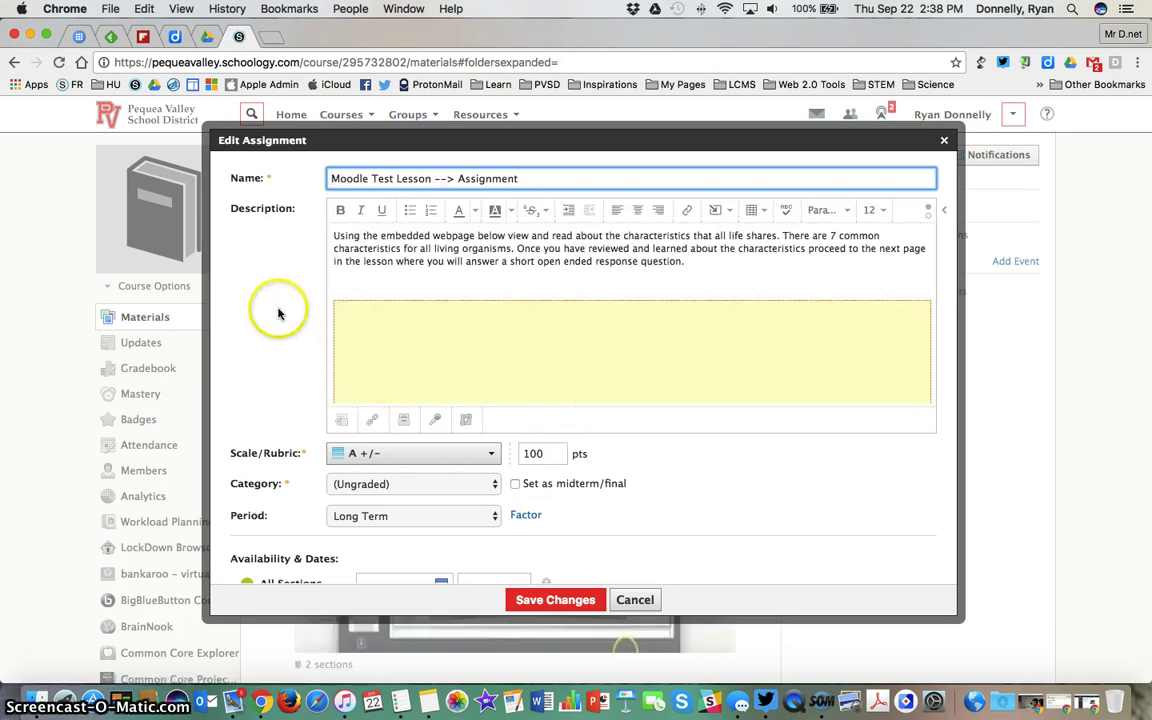
- Try individually assigning the assignment to one student in Section 2, and discard the edit without saving
scroll(278, 314, "down", 2)
scroll(278, 312, "down", 4)
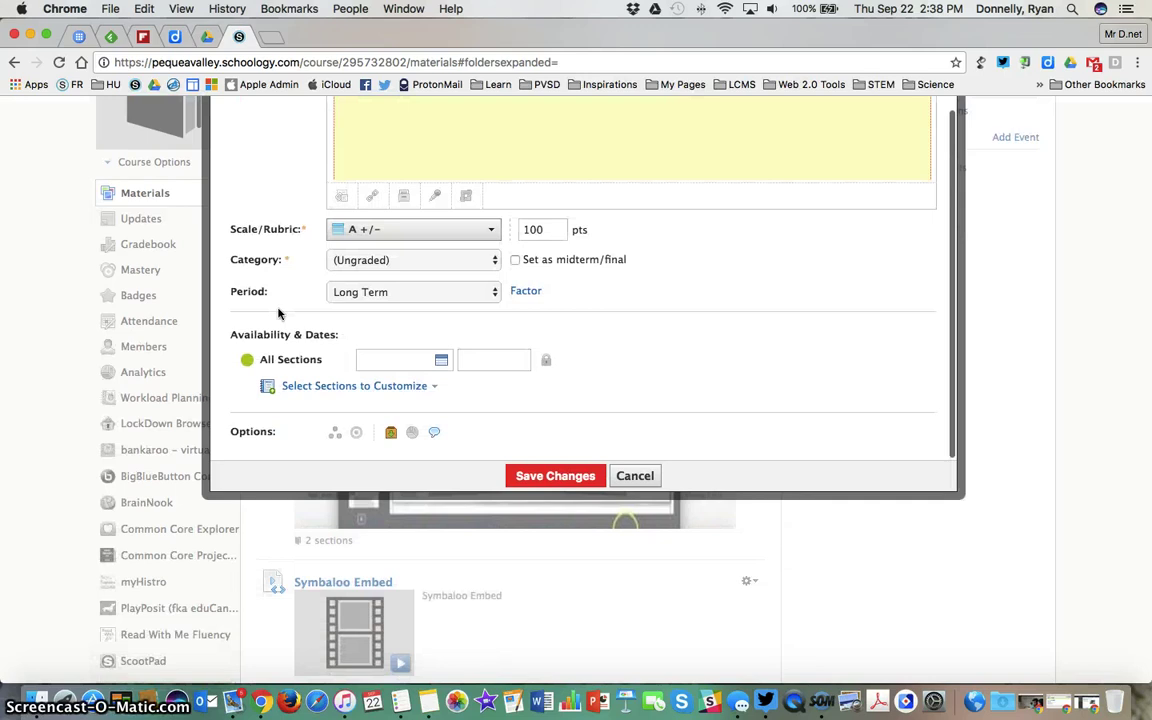
left_click(248, 433)
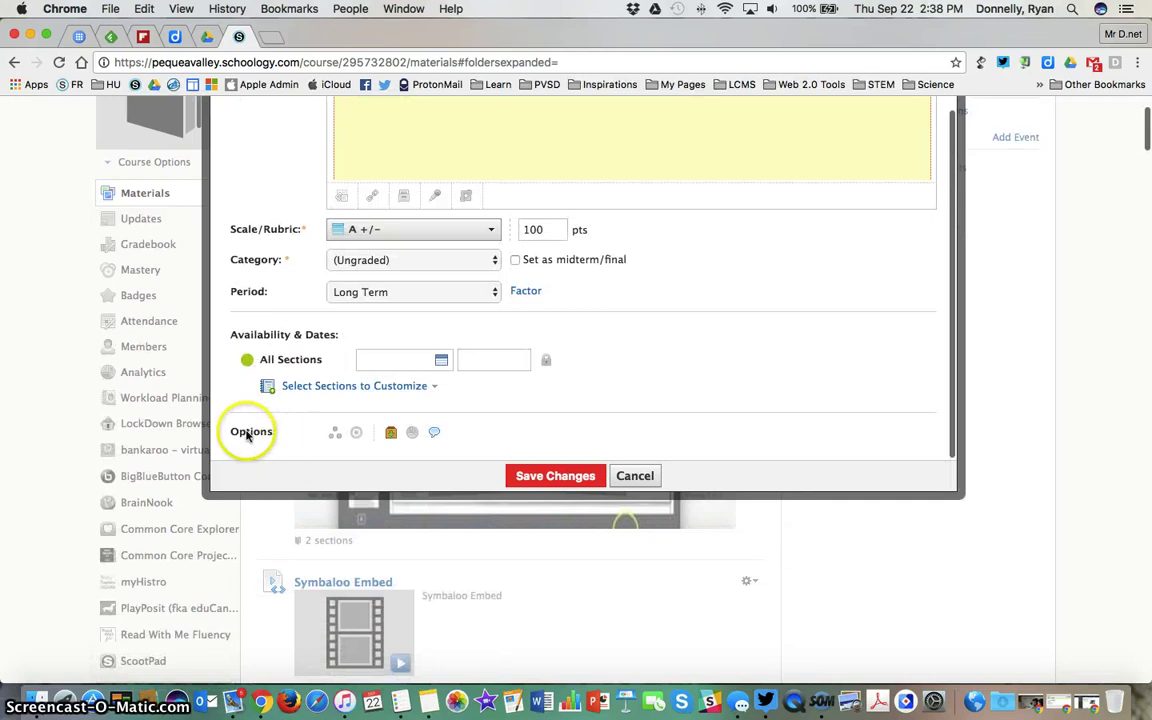
left_click(336, 437)
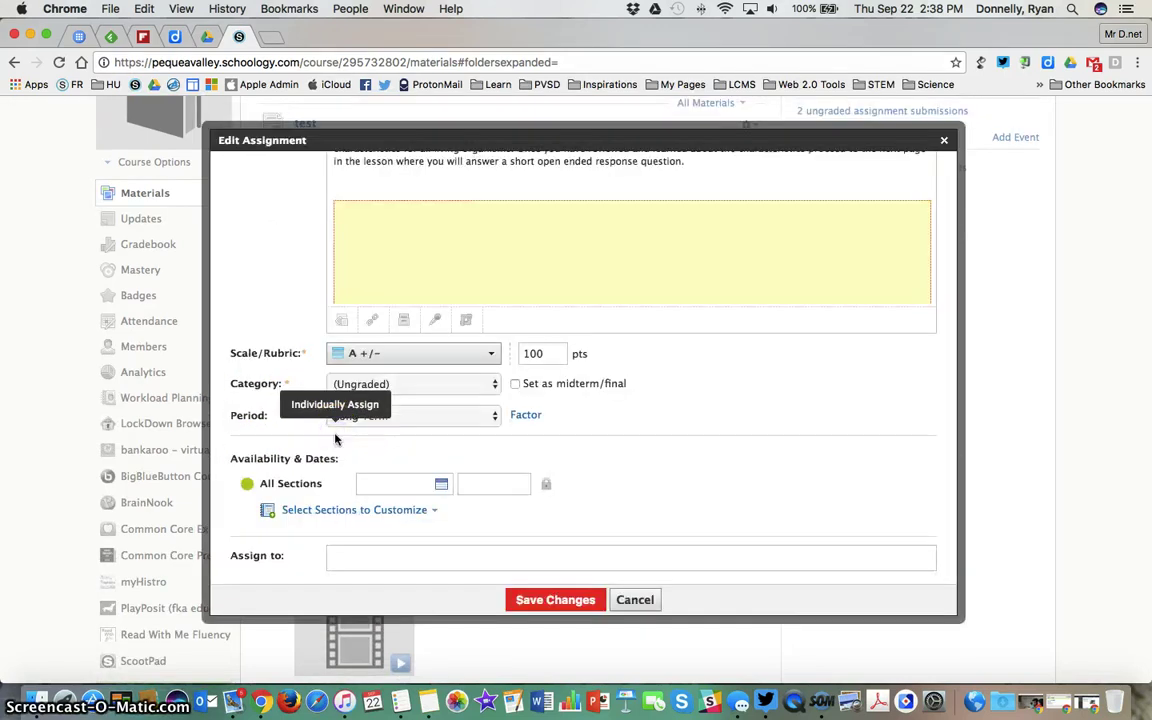
left_click(352, 497)
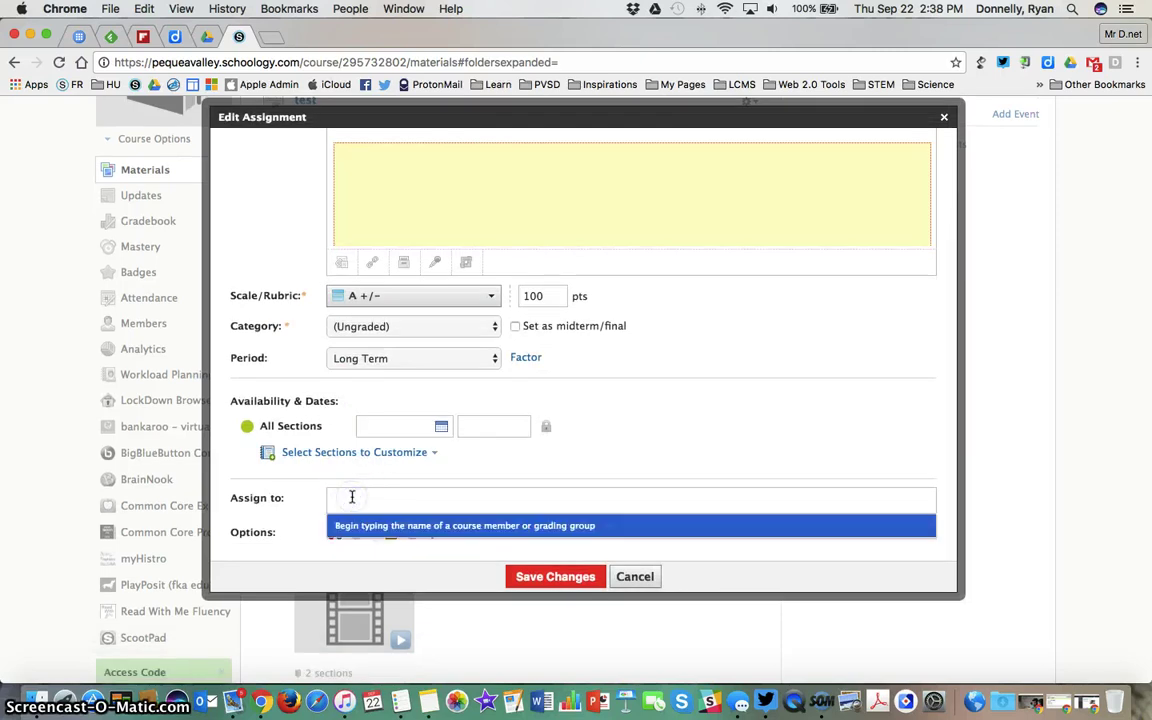
type("ryan")
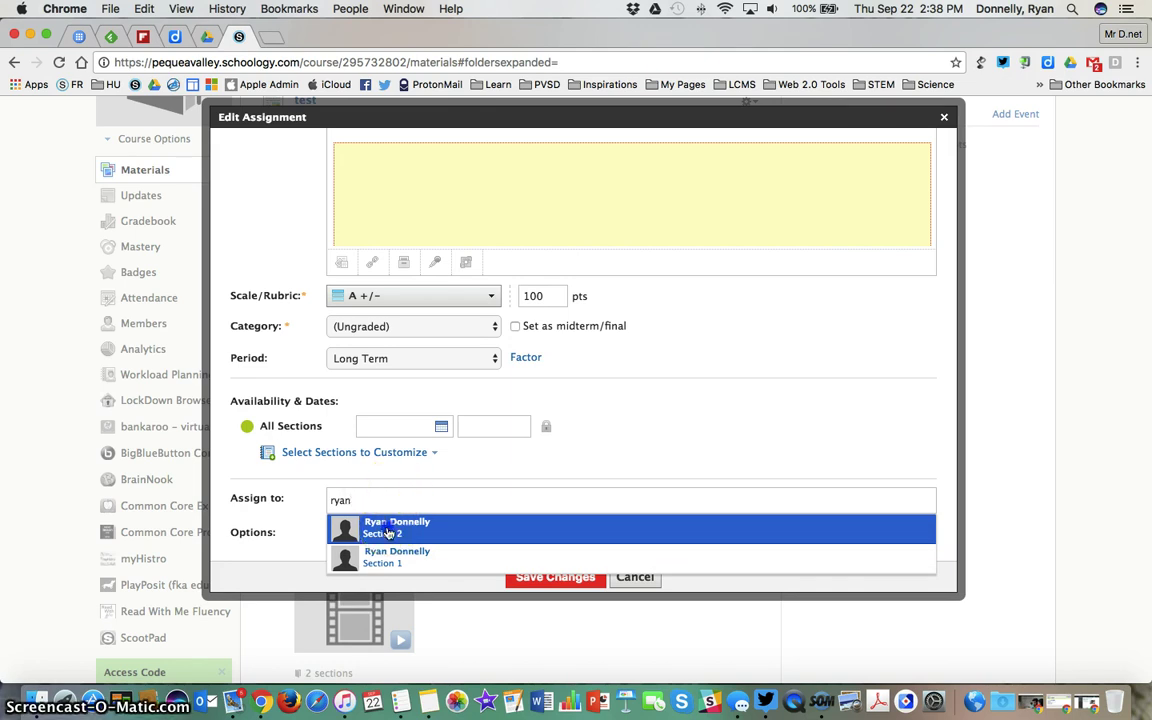
left_click(389, 531)
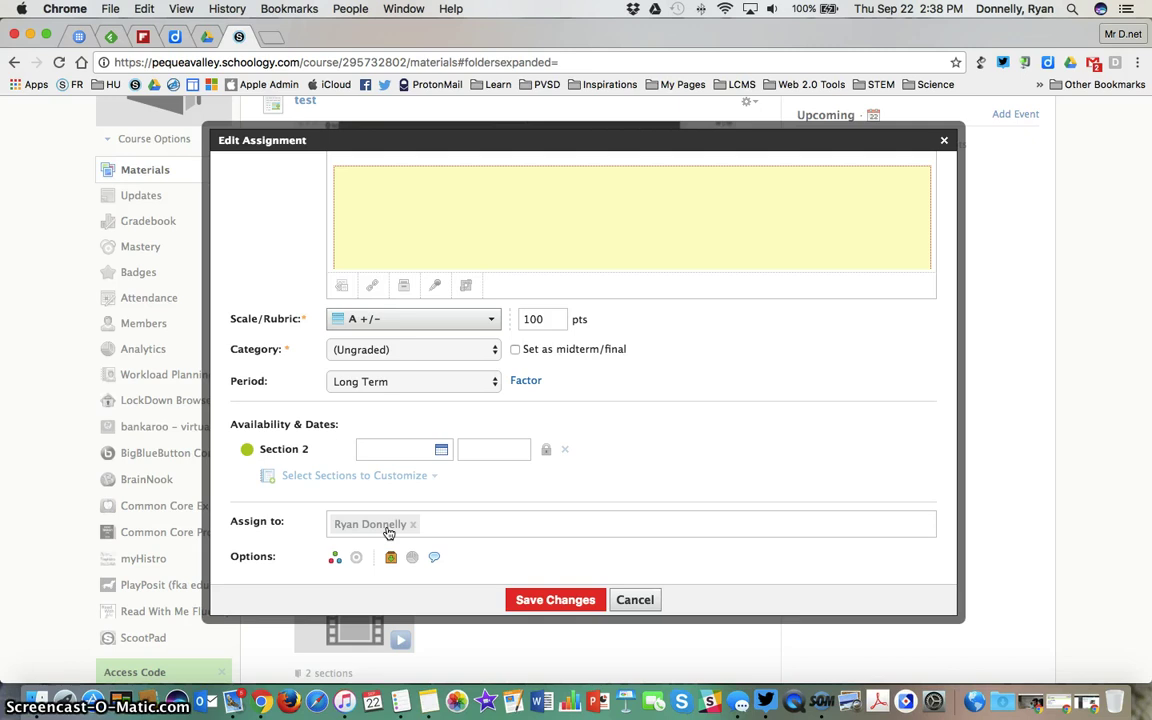
left_click(634, 600)
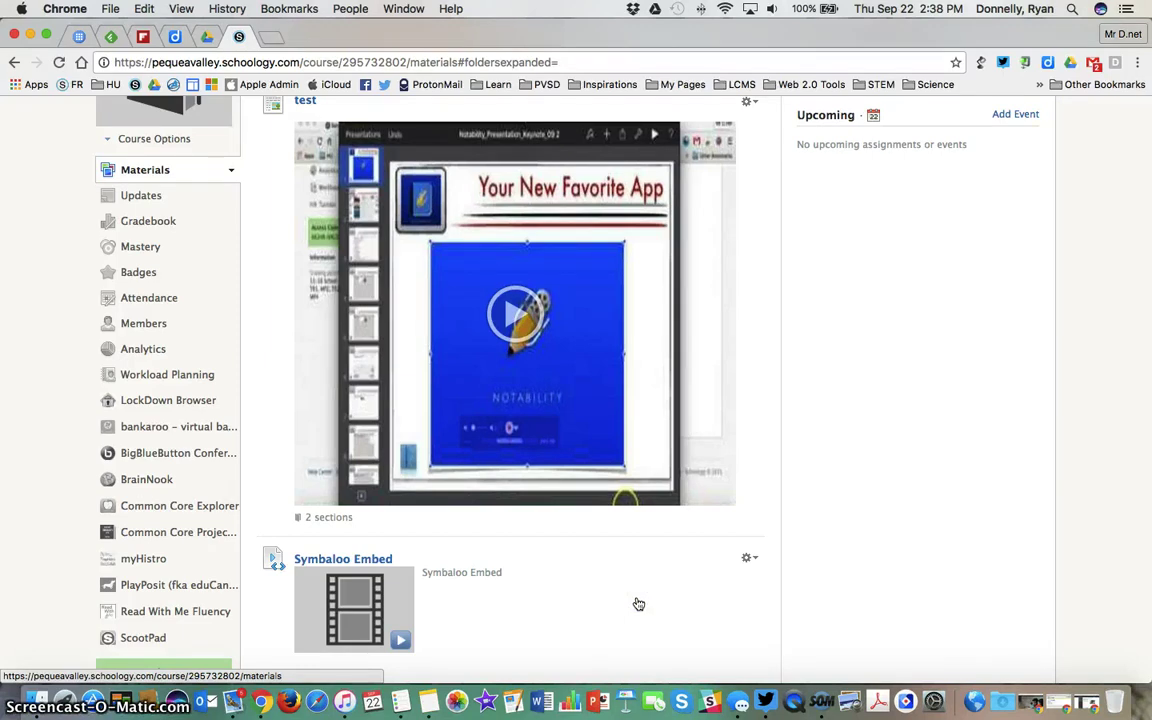
- Open the "test" page's edit form, check its Individually Assign option, and close it without saving
left_click(747, 102)
left_click(776, 130)
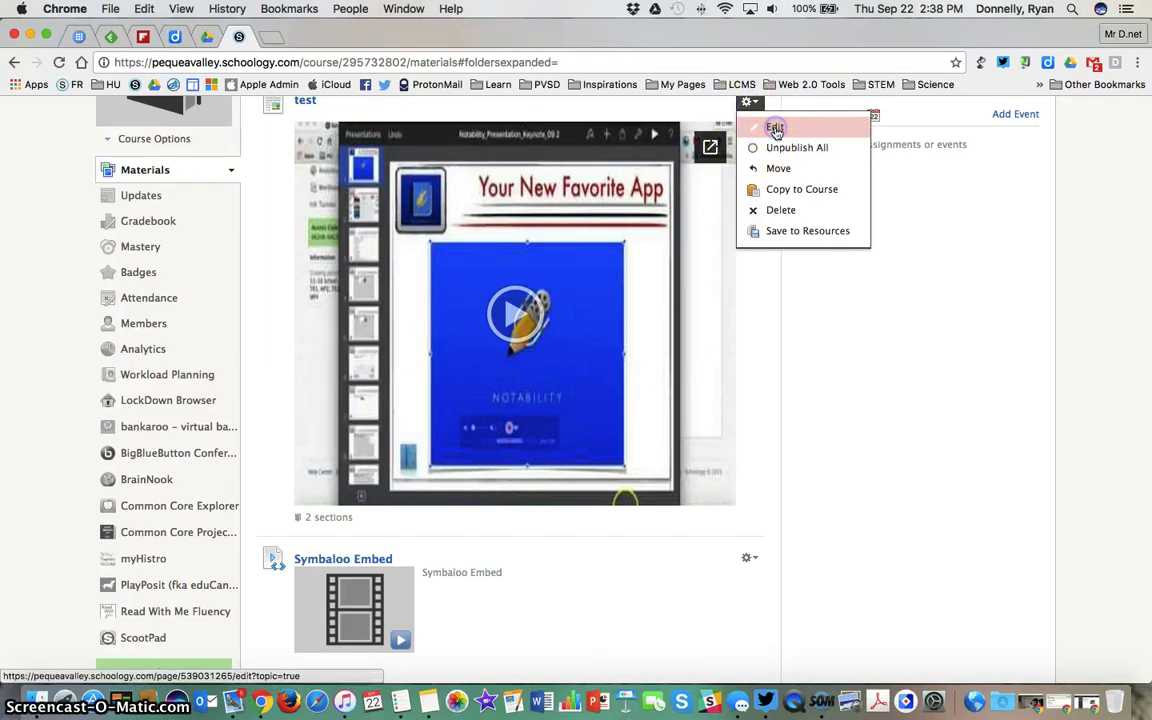
scroll(365, 415, "down", 3)
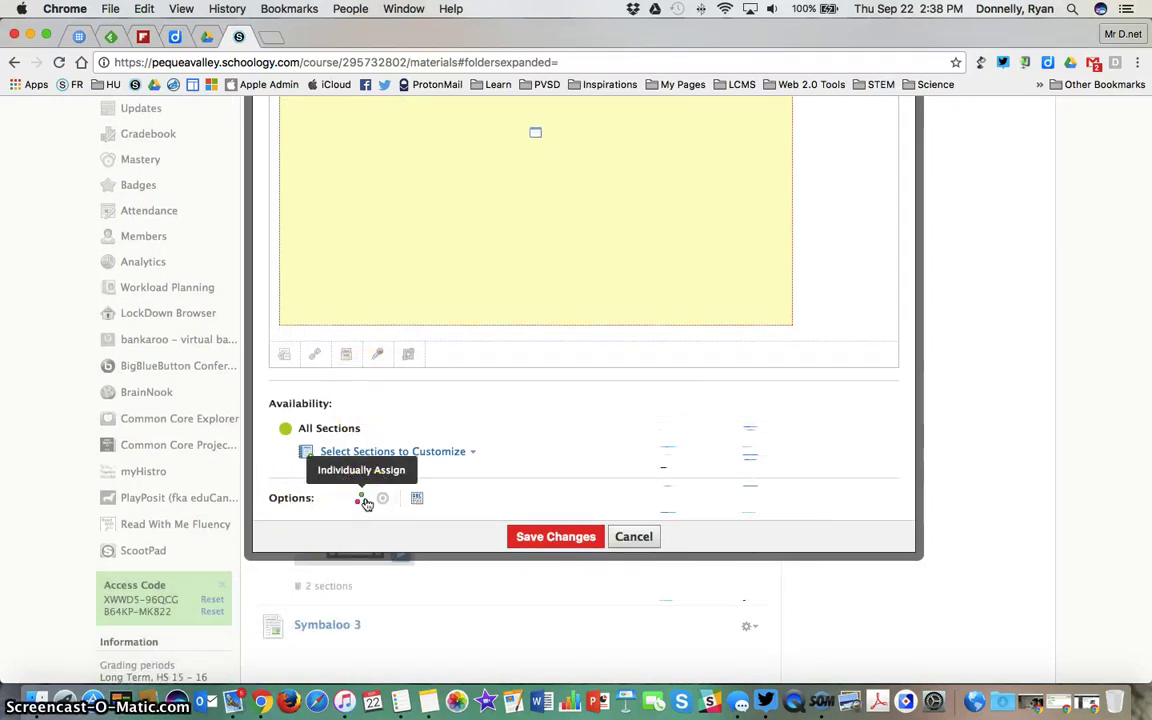
left_click(634, 538)
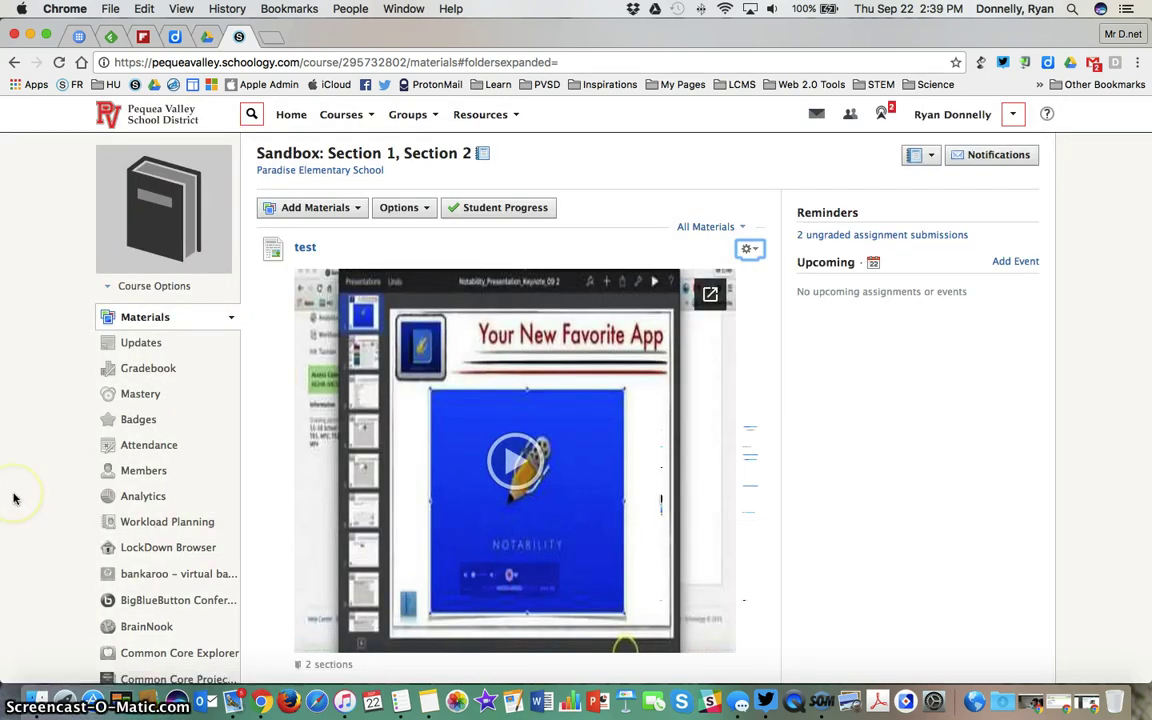
- Start a grading group for the Section 1 members of the course and name it "New Grading Group"
left_click(145, 471)
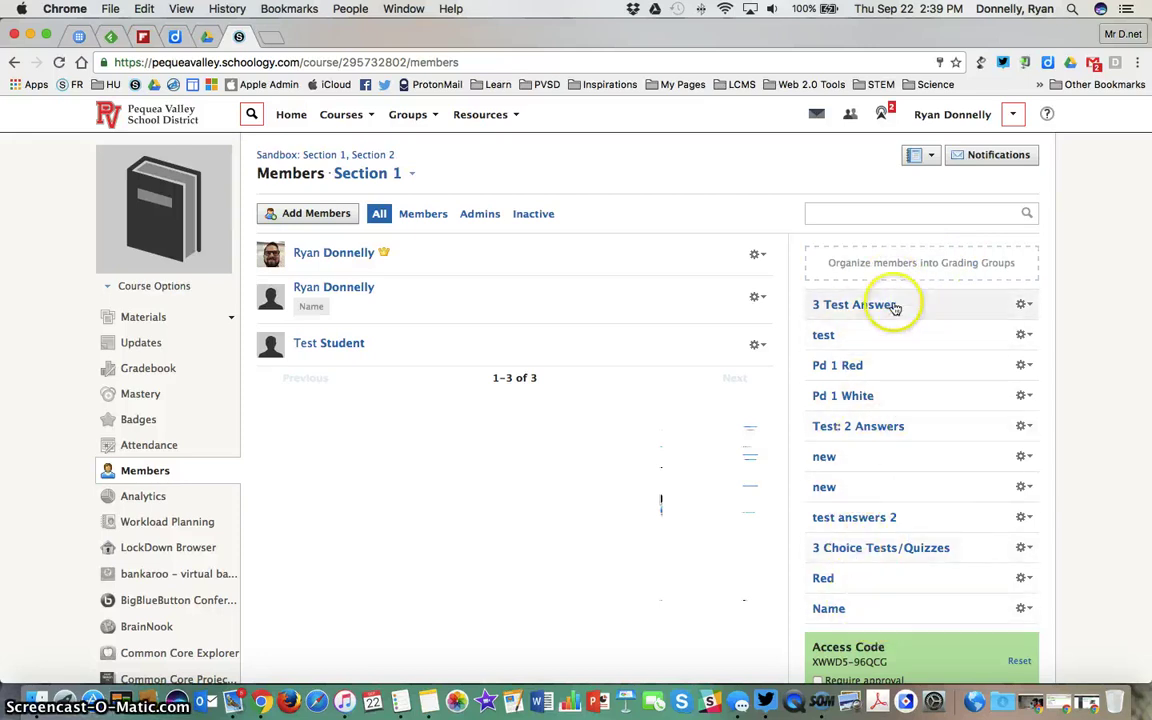
left_click(928, 266)
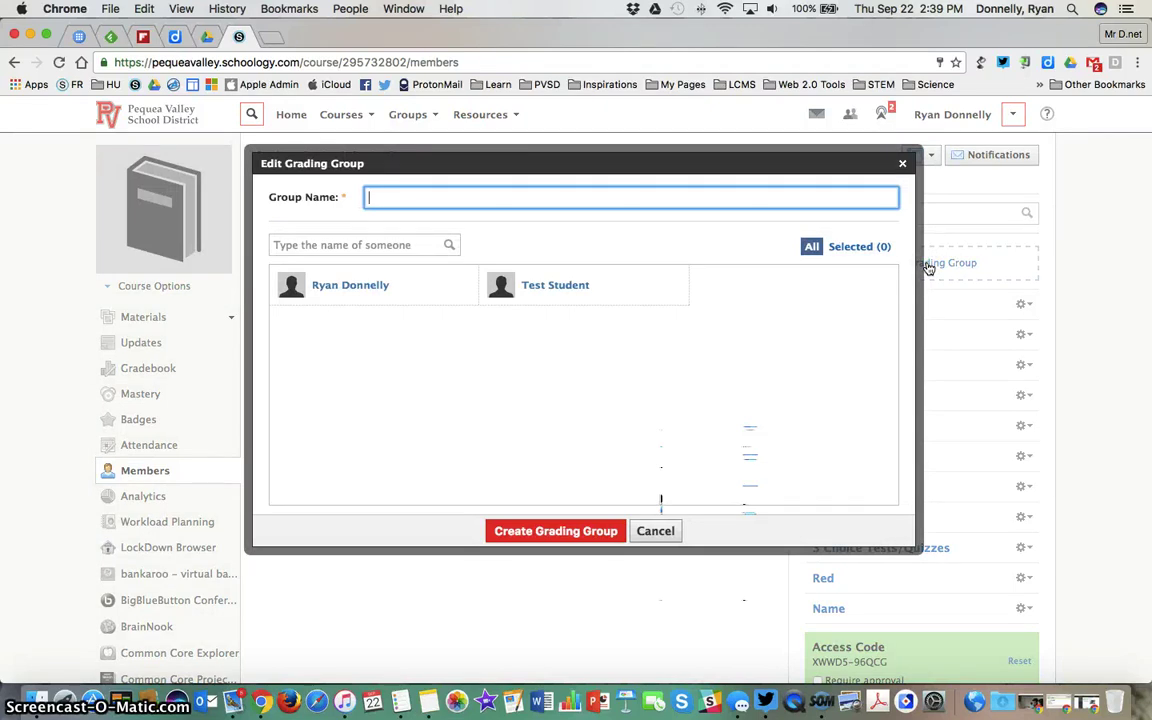
left_click(400, 197)
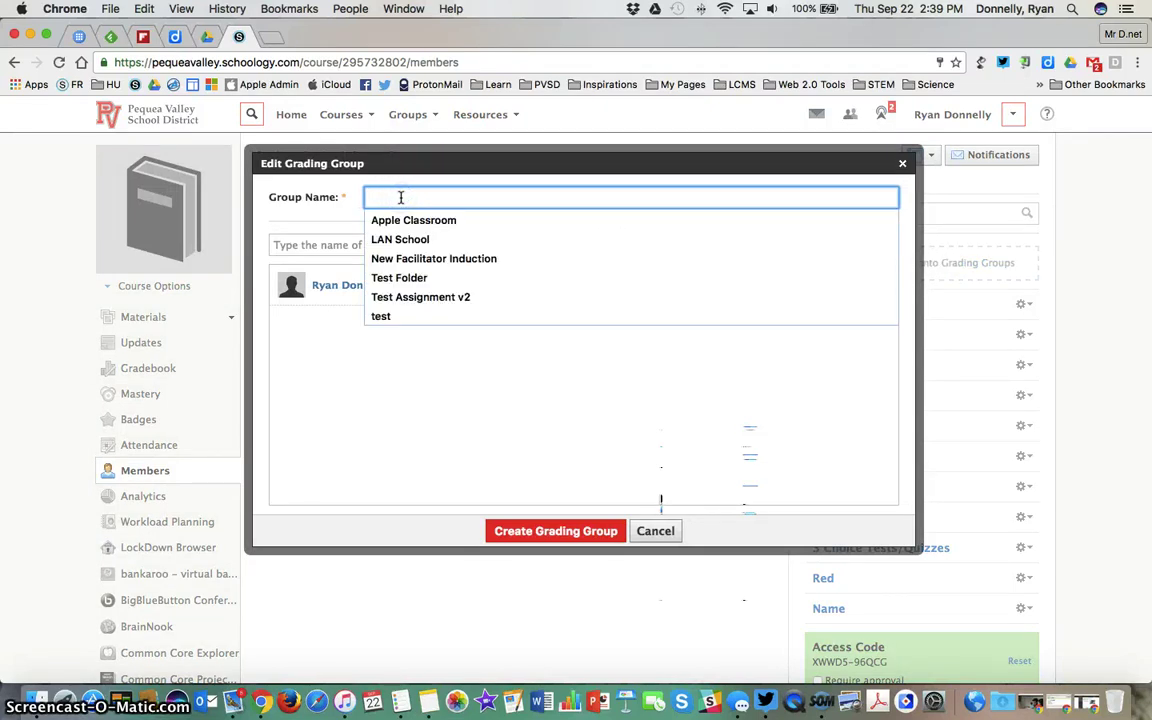
left_click(409, 194)
type("New Grading Group")
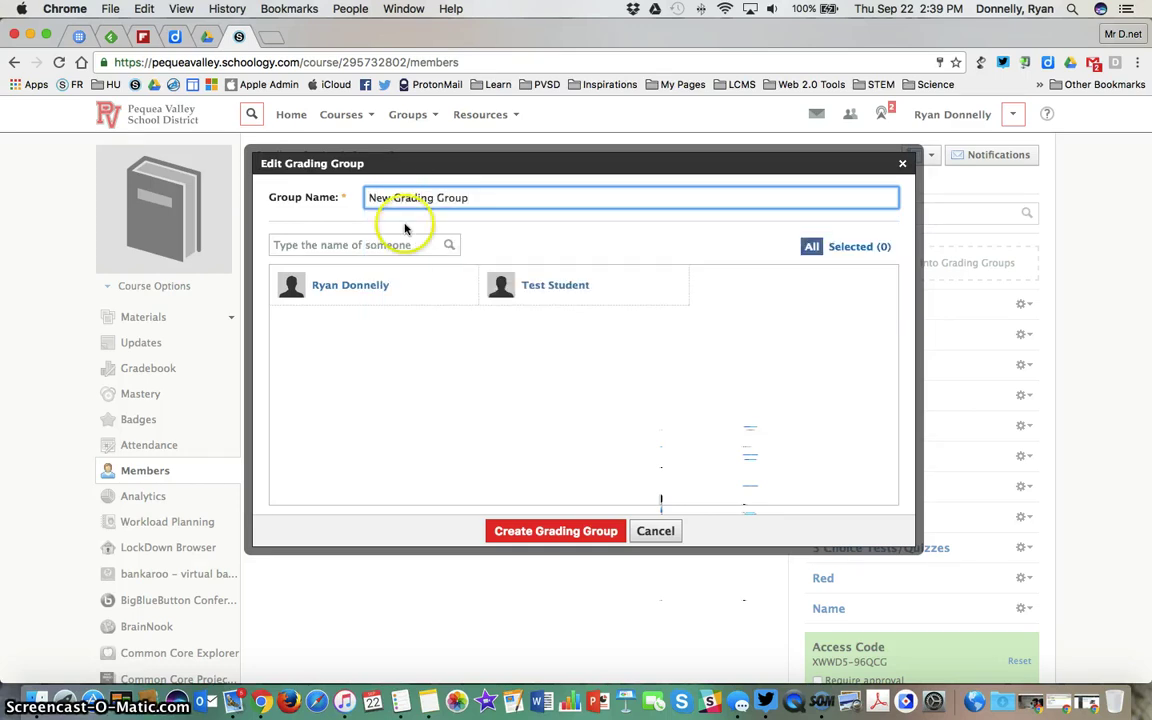
- Include both listed Section 1 students in the grading group and create it
left_click(367, 284)
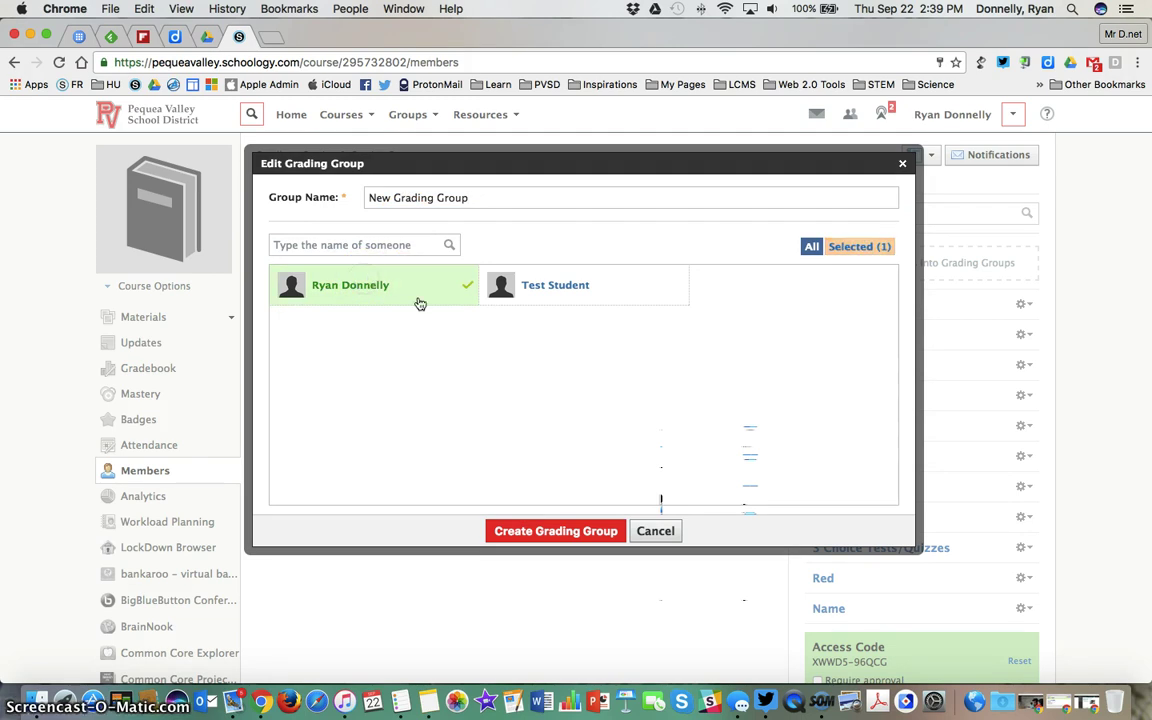
left_click(561, 291)
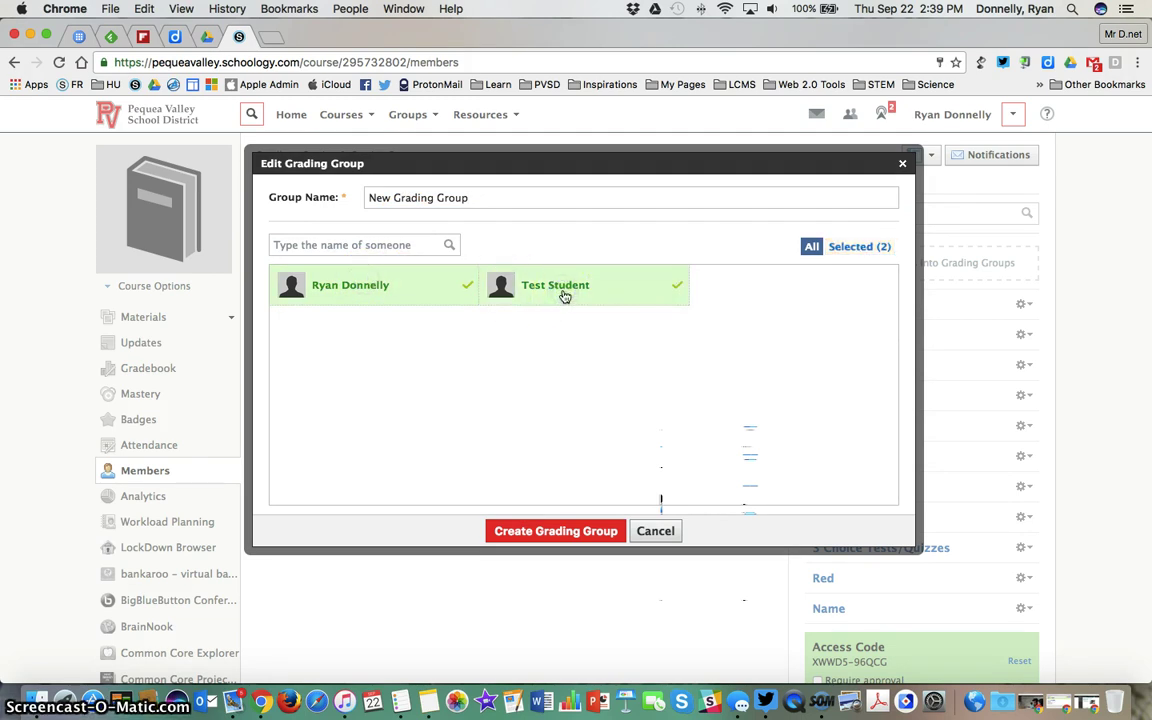
left_click(571, 526)
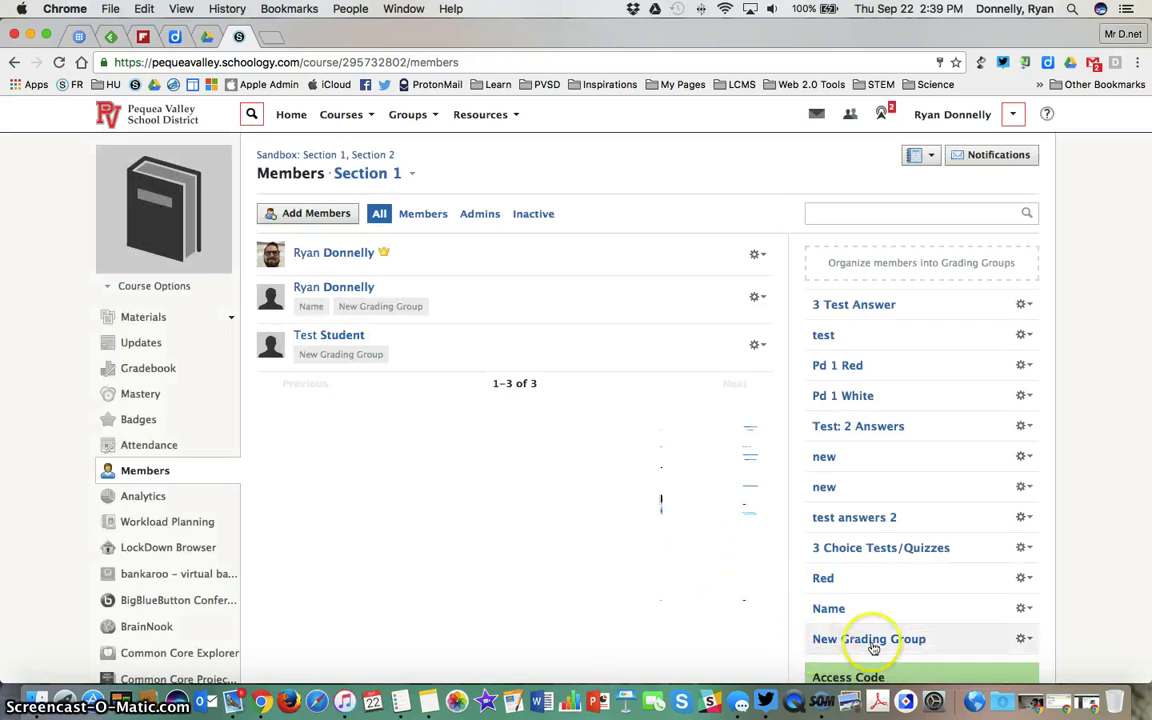
- Edit New Grading Group, remove and re-add Test Student, and cancel the edit
left_click(1023, 640)
left_click(1000, 663)
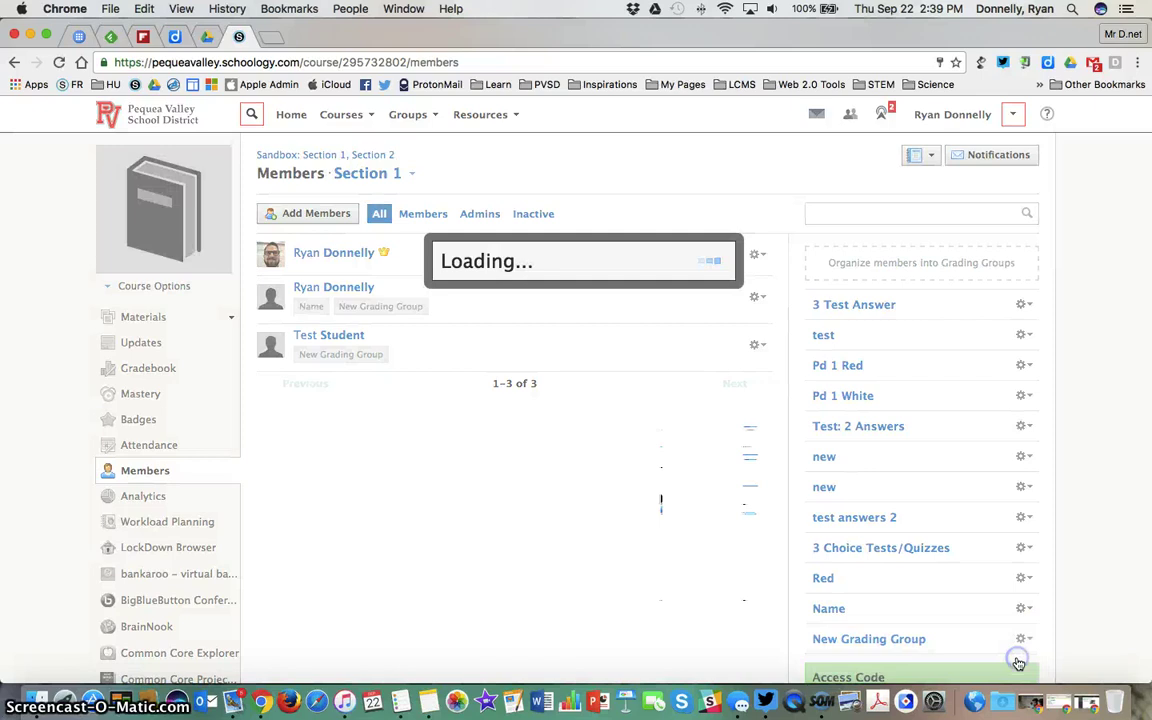
left_click(580, 296)
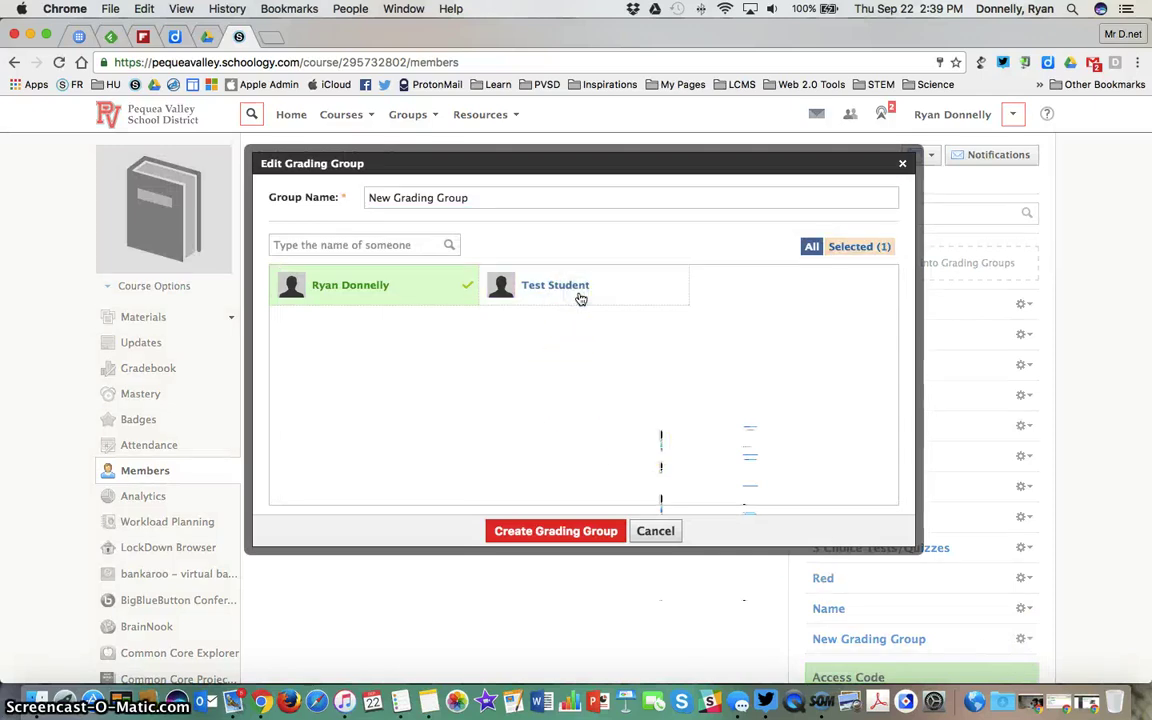
left_click(580, 297)
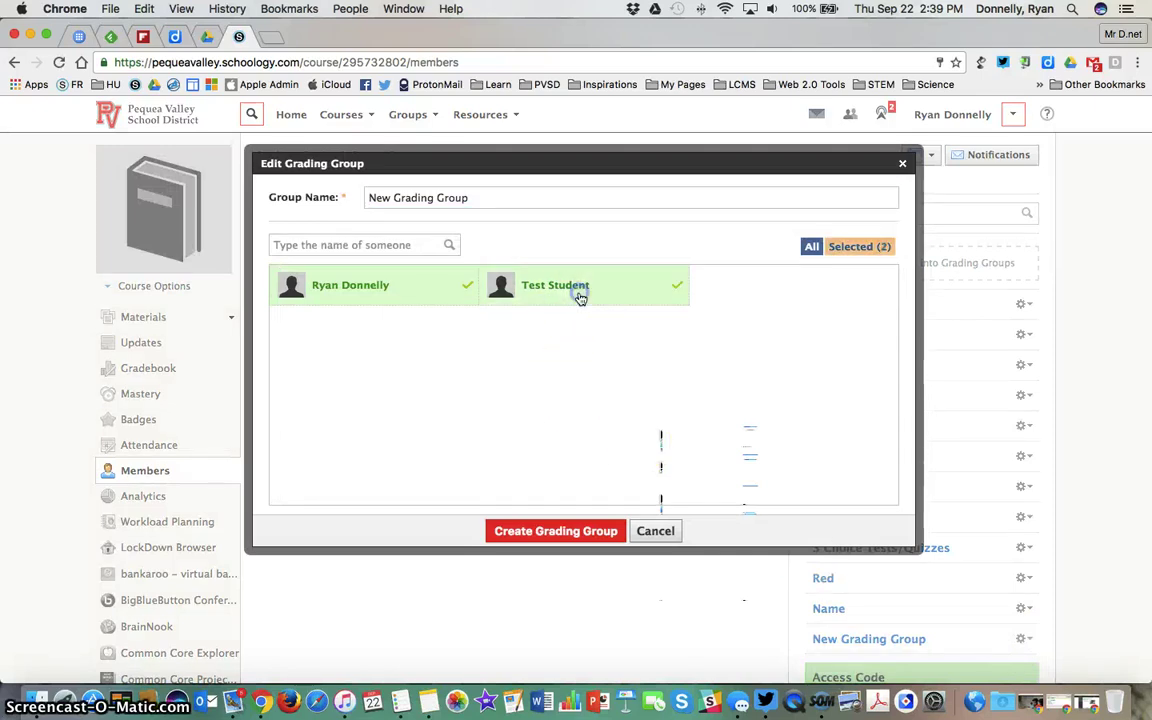
left_click(656, 531)
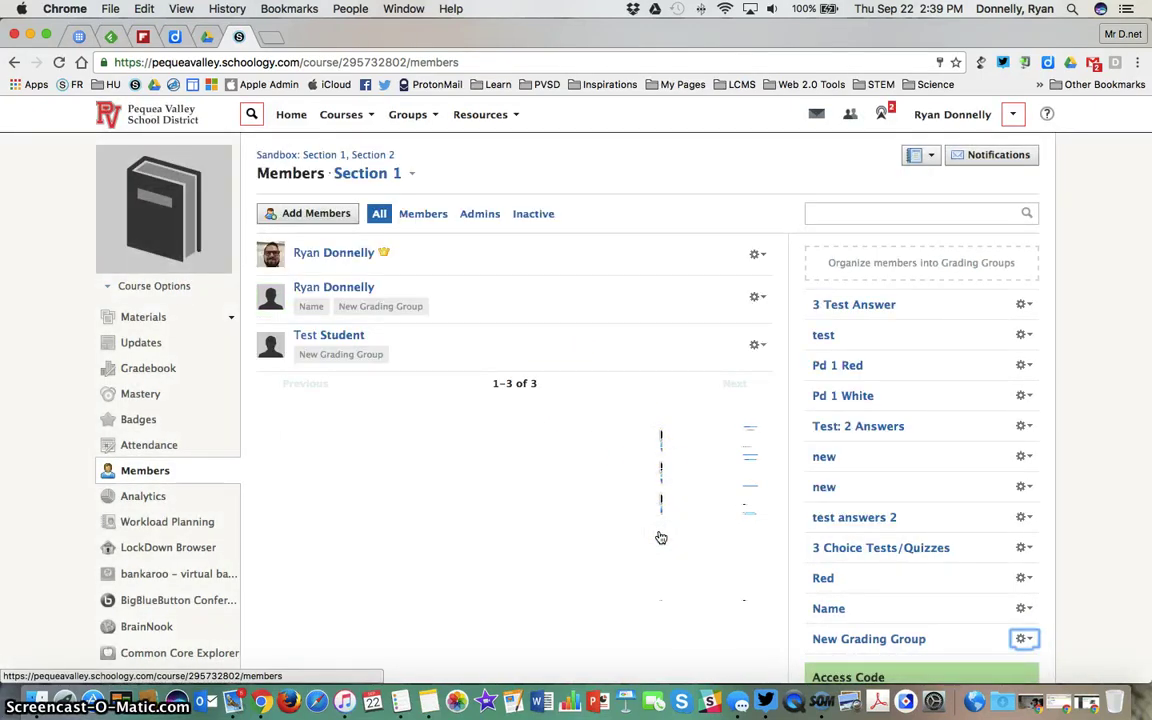
- Return to the course materials, filter them to assignments, and open "Moodle Test Lesson --> Assignment" for editing
left_click(133, 327)
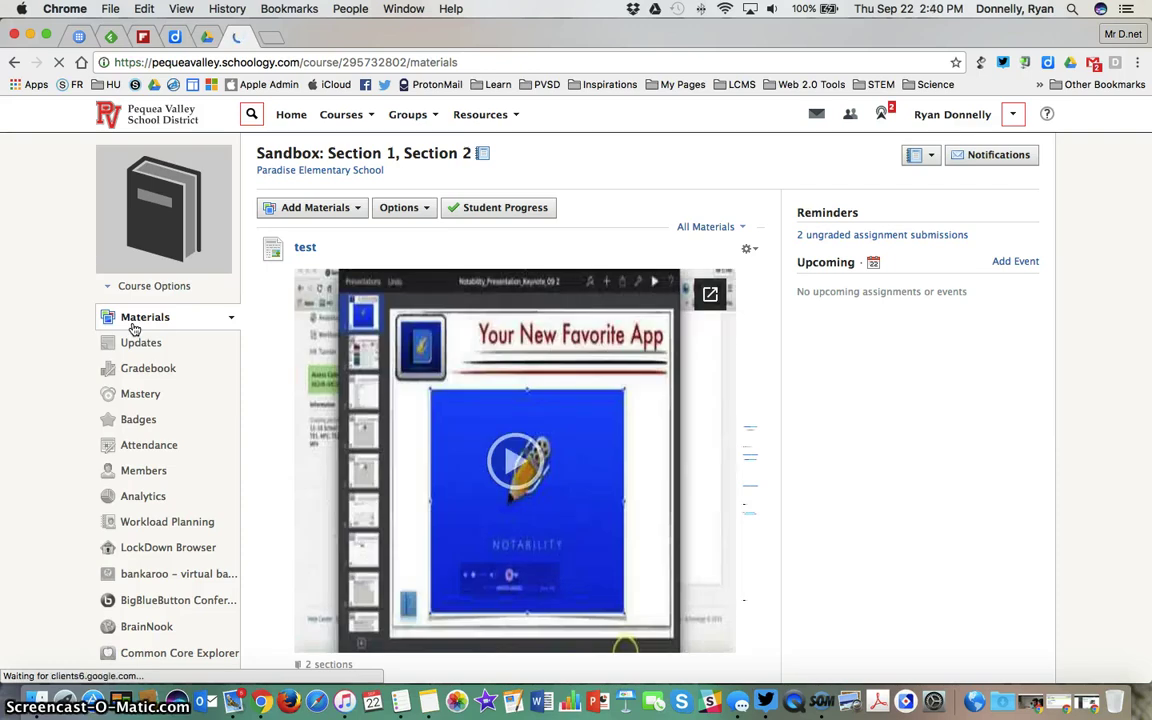
left_click(705, 227)
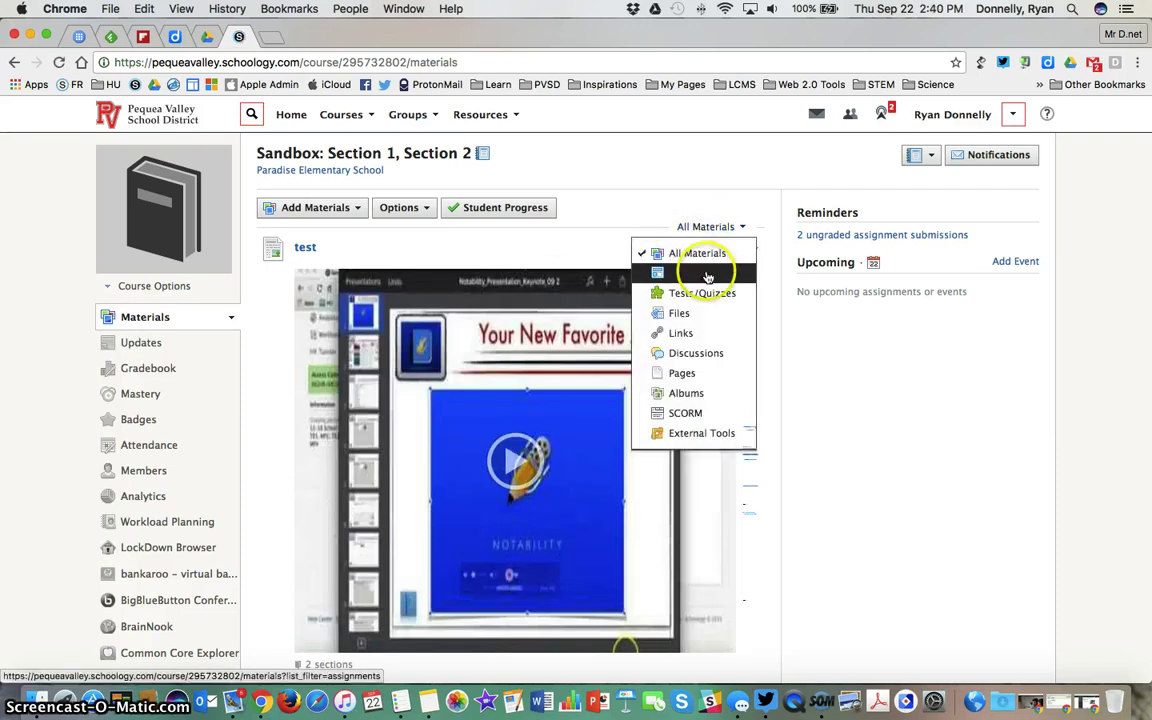
left_click(707, 276)
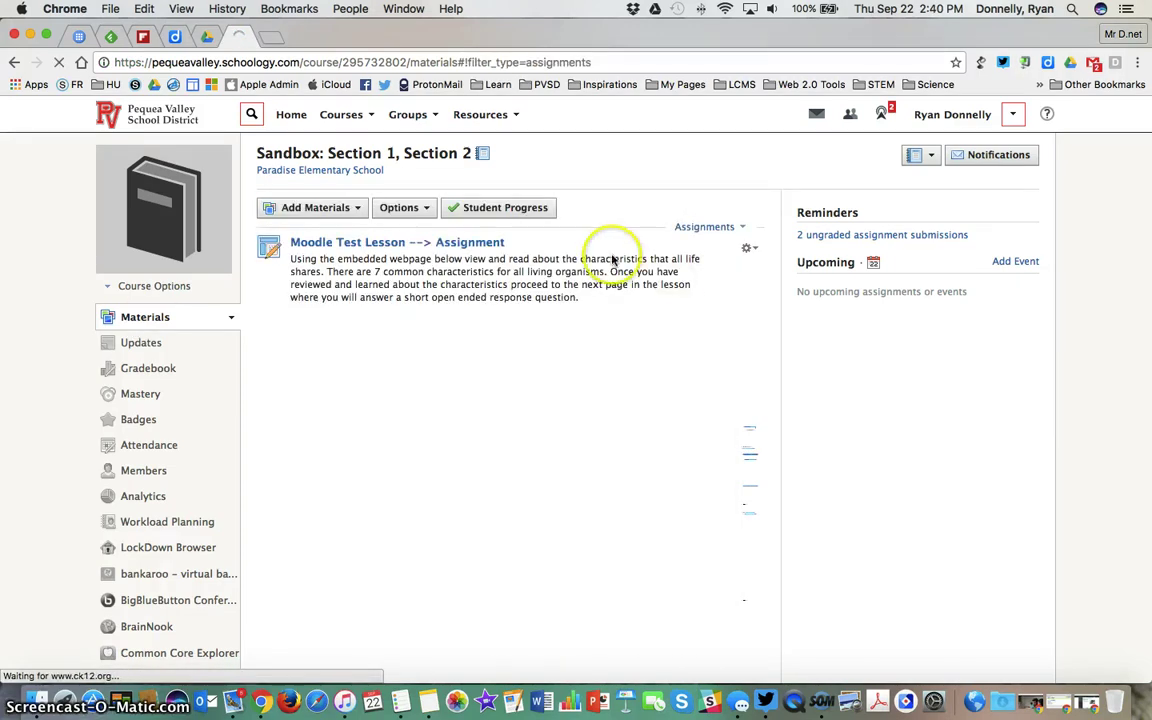
left_click(747, 248)
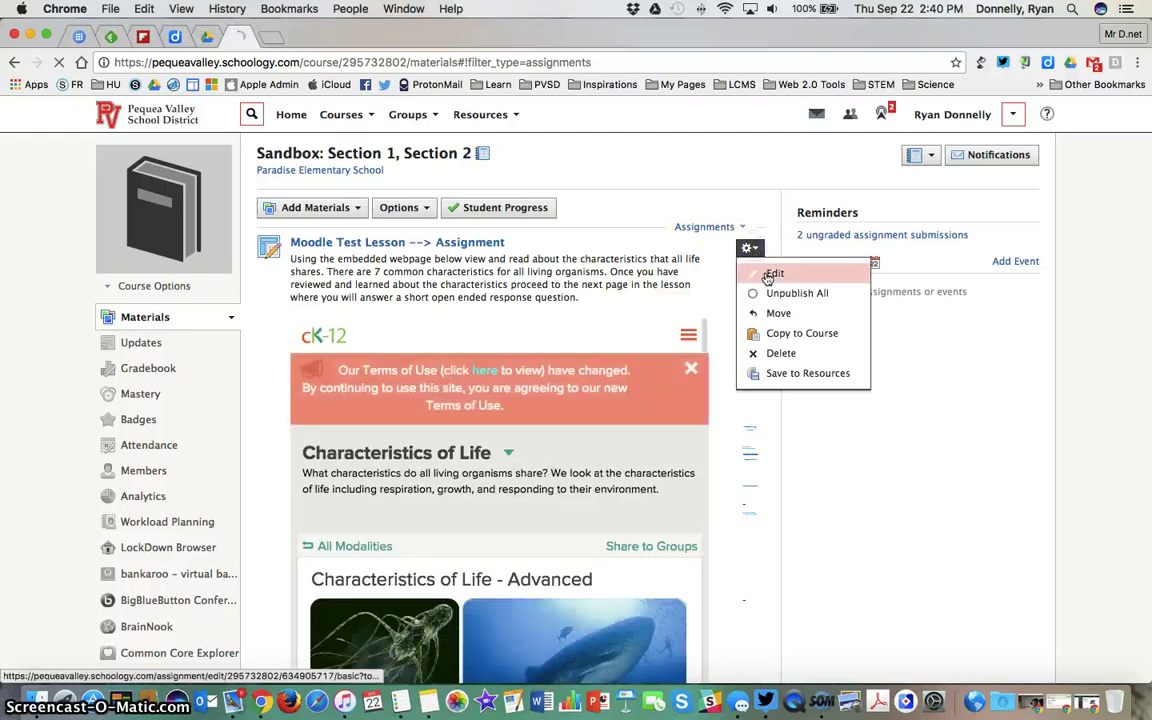
left_click(771, 274)
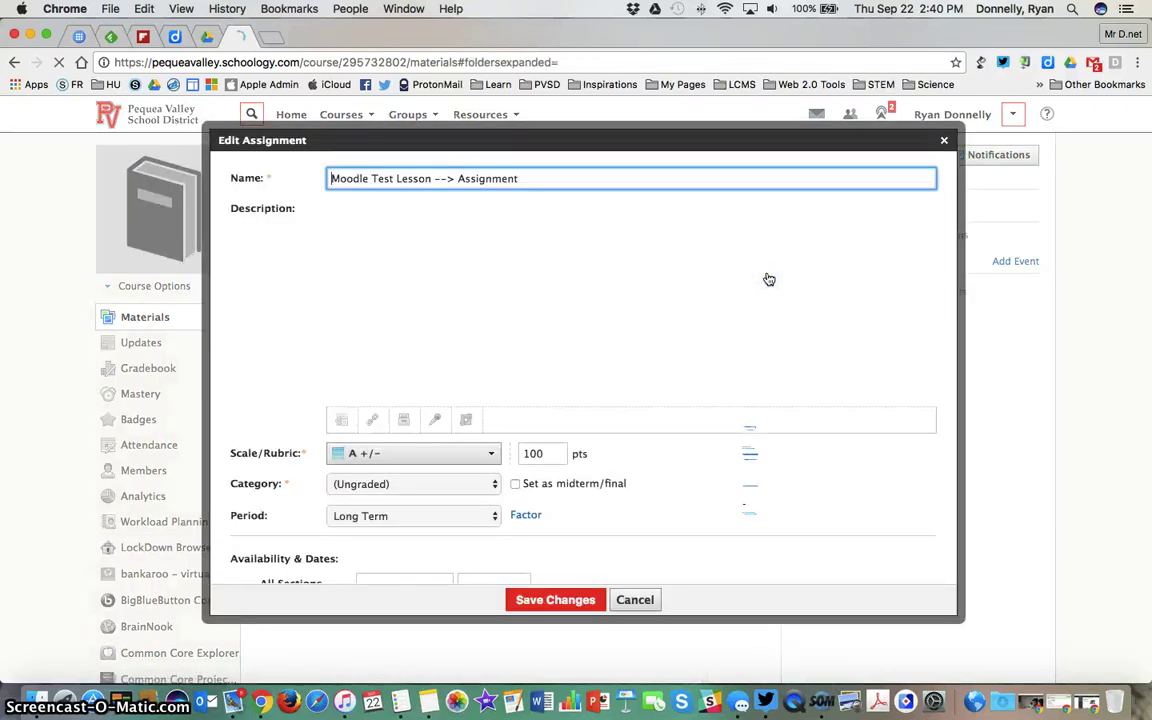
- Enable individual assigning for the assignment and assign it to New Grading Group in Section 1
scroll(255, 414, "down", 5)
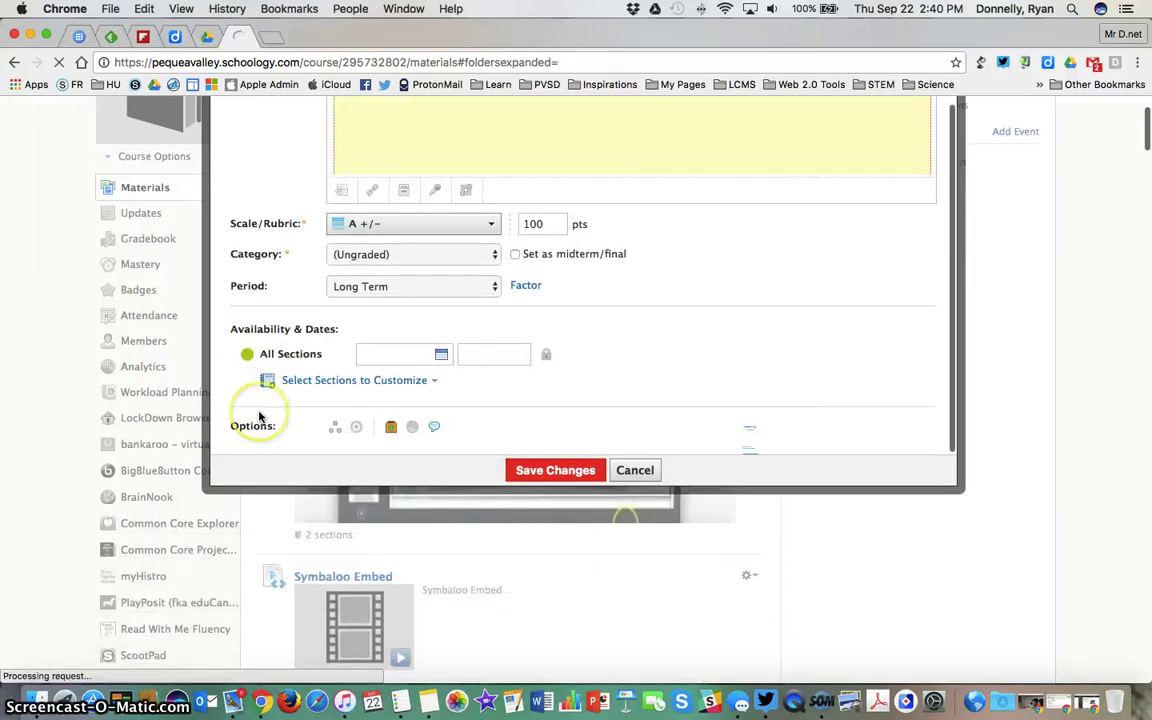
left_click(329, 429)
scroll(383, 474, "down", 3)
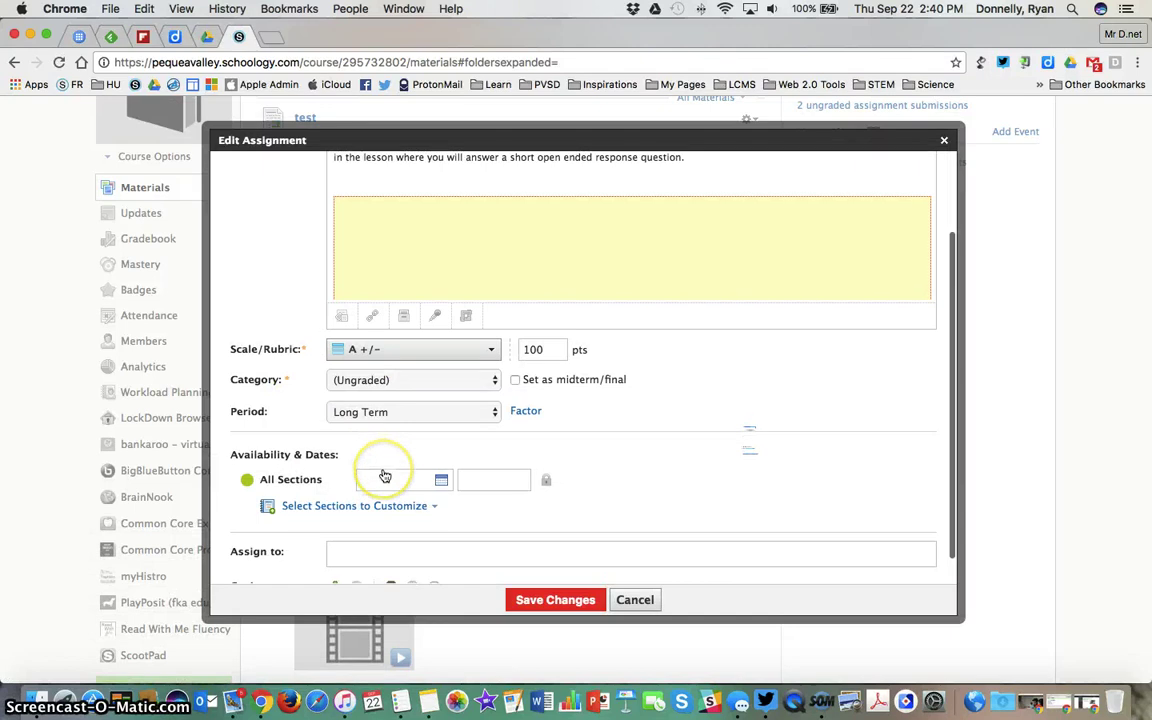
left_click(383, 470)
type("new")
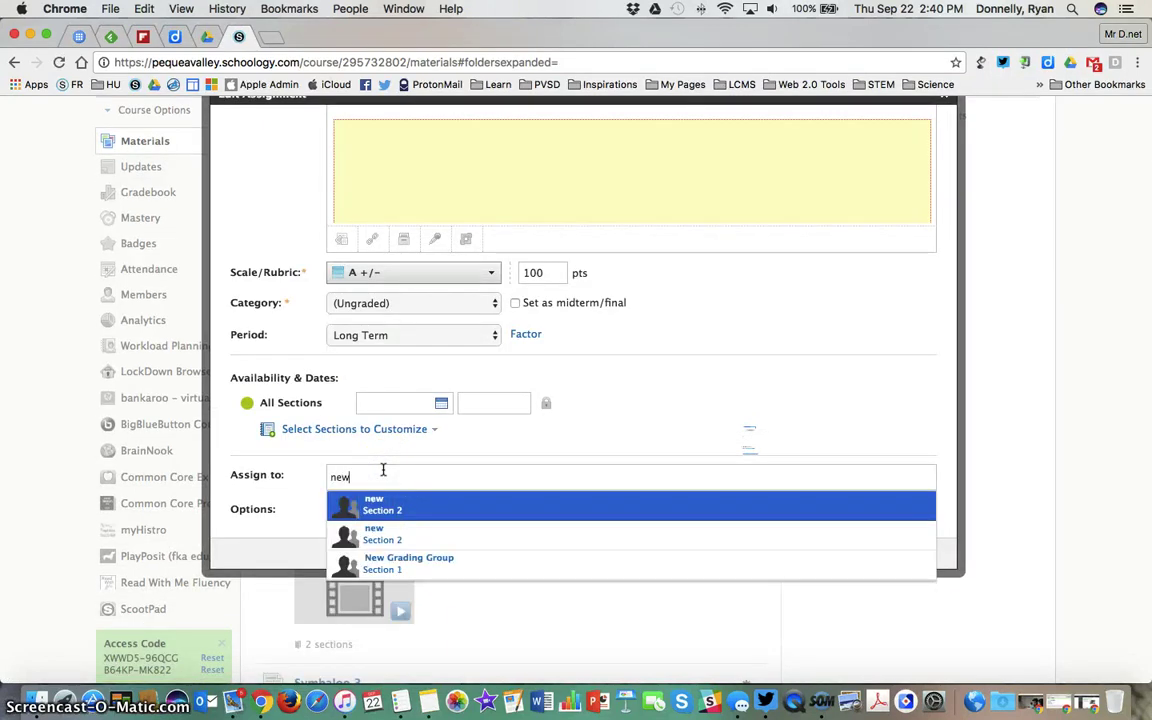
left_click(438, 564)
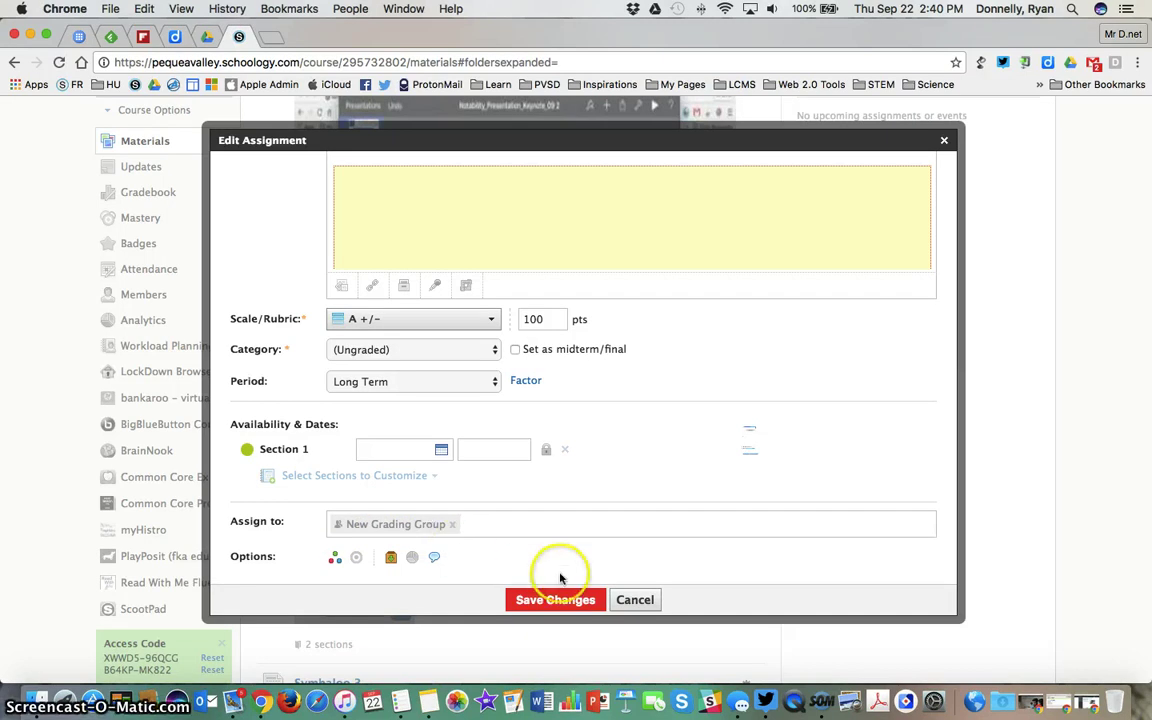
left_click(640, 602)
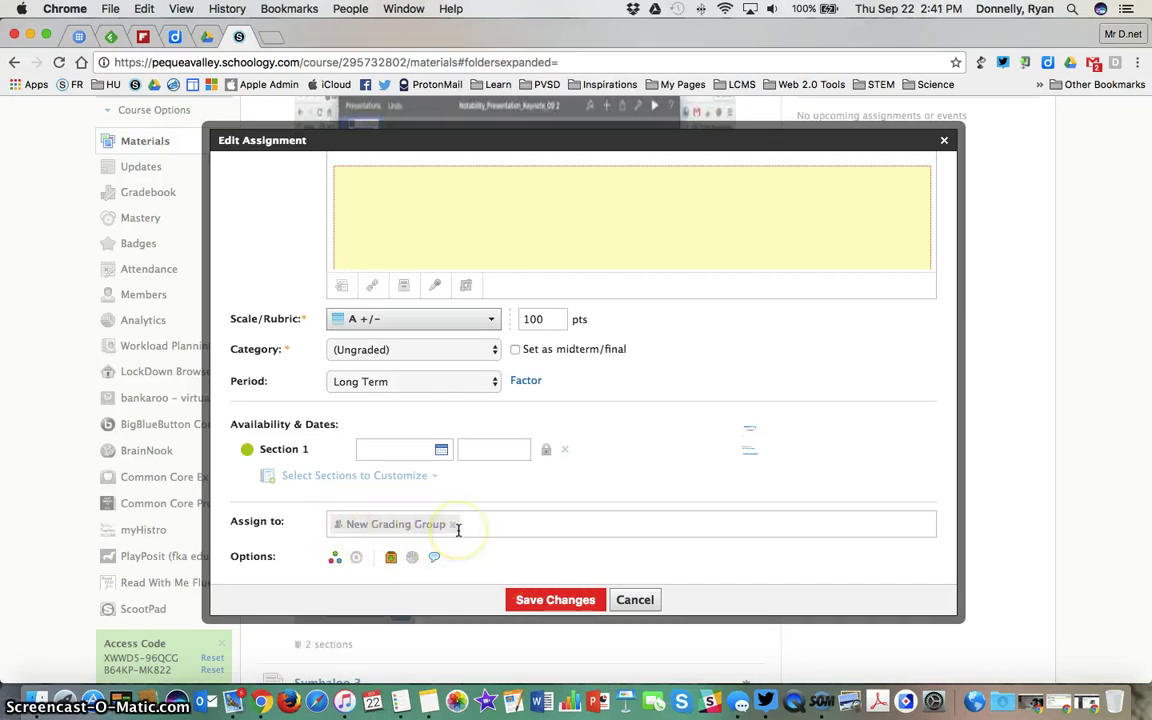
- Cancel the assignment edit and check the course's access codes for its two sections
left_click(633, 601)
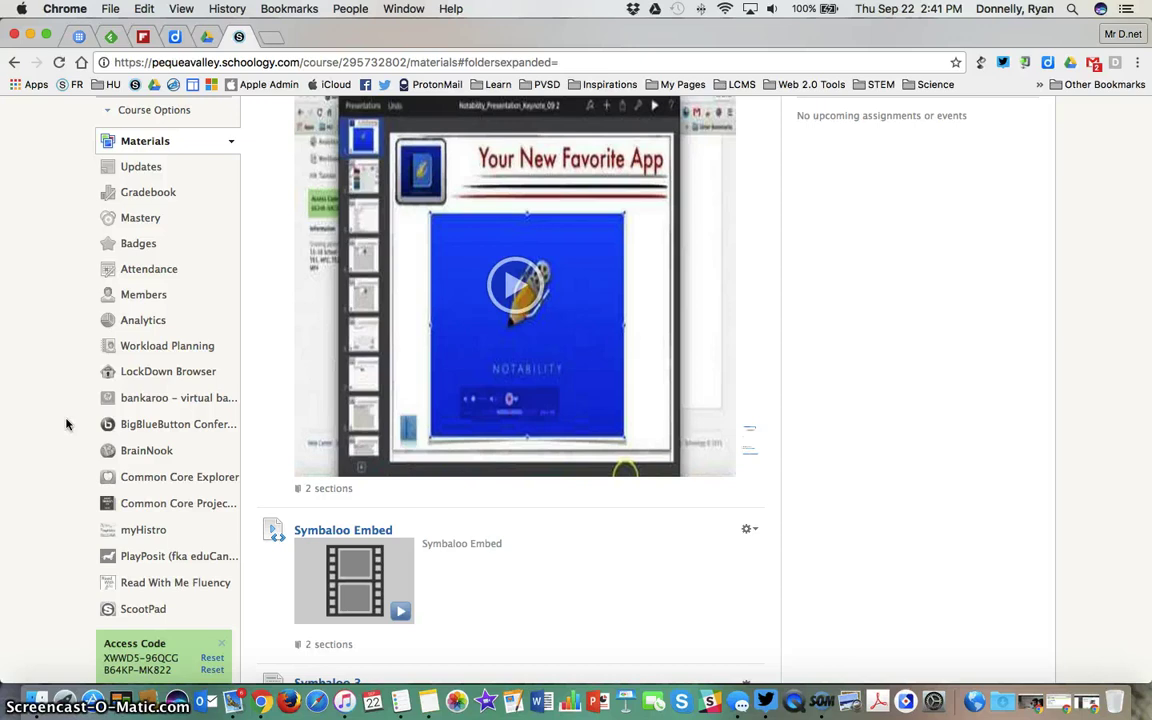
scroll(66, 424, "down", 2)
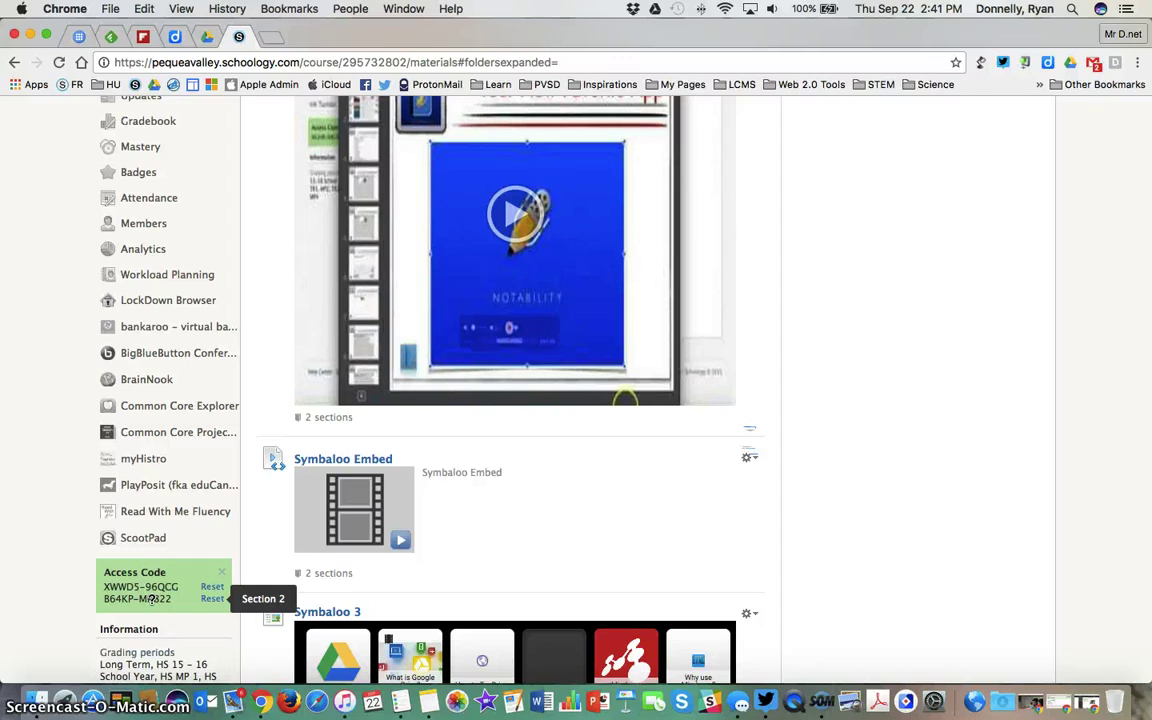
scroll(150, 598, "up", 3)
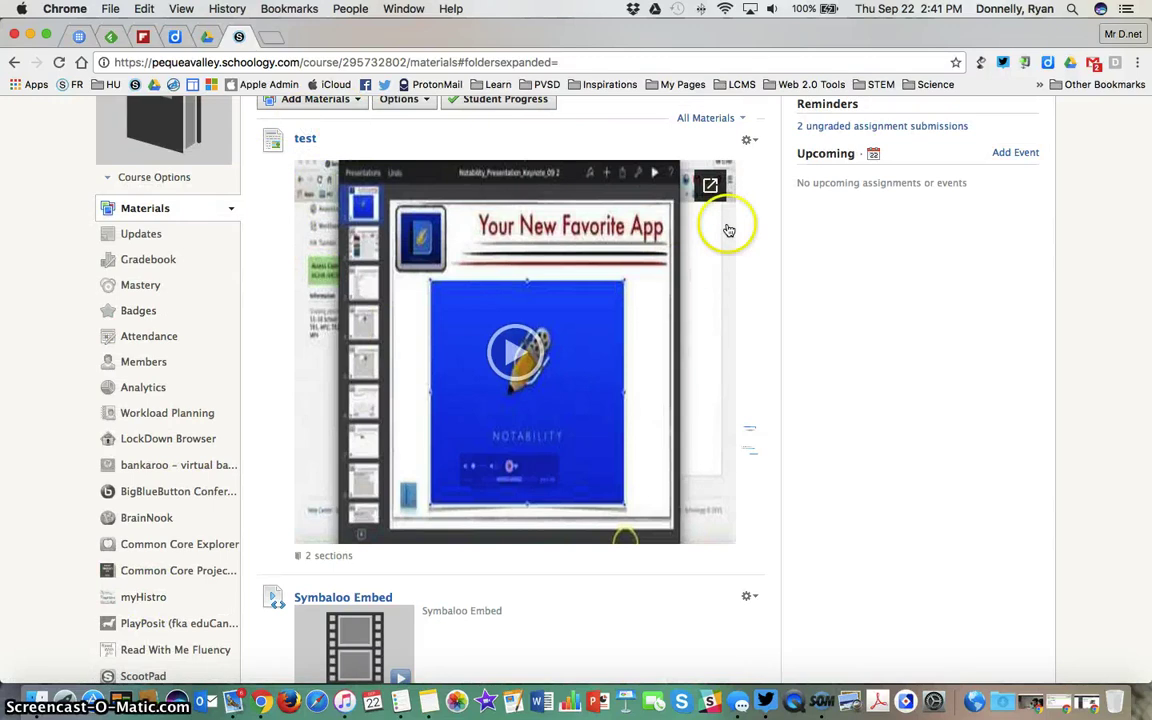
- Edit the "test" page to customize its availability for Section 1, save the changes, and reload the course materials
left_click(747, 143)
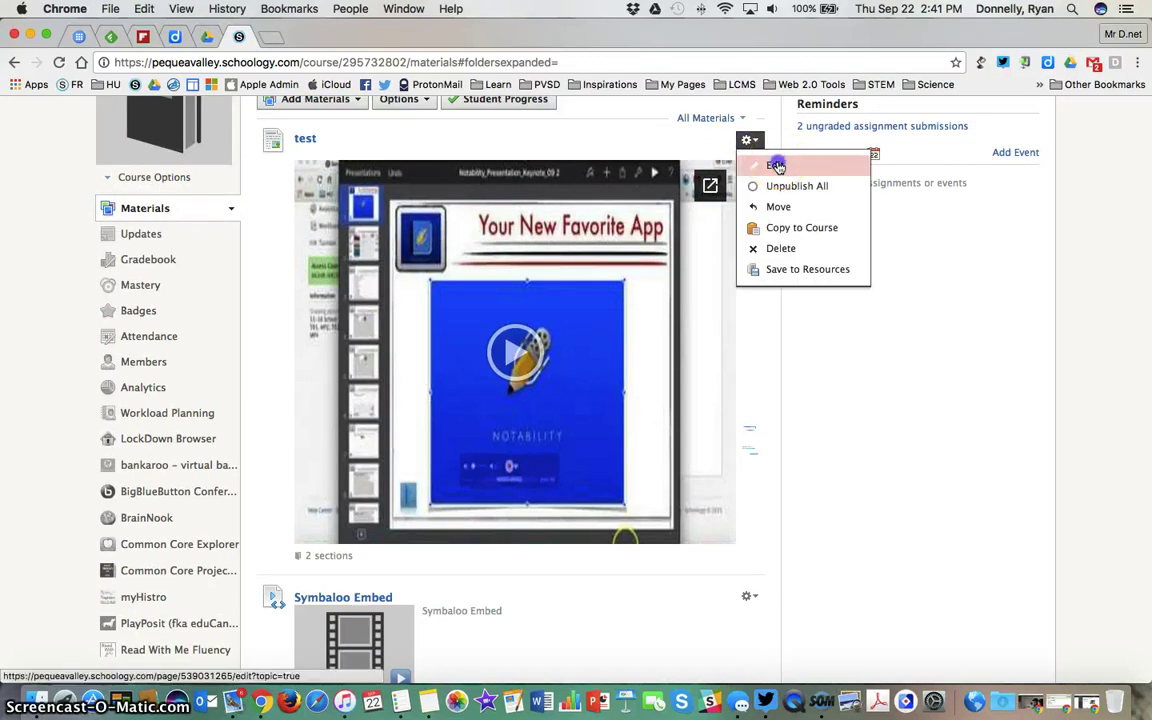
left_click(779, 166)
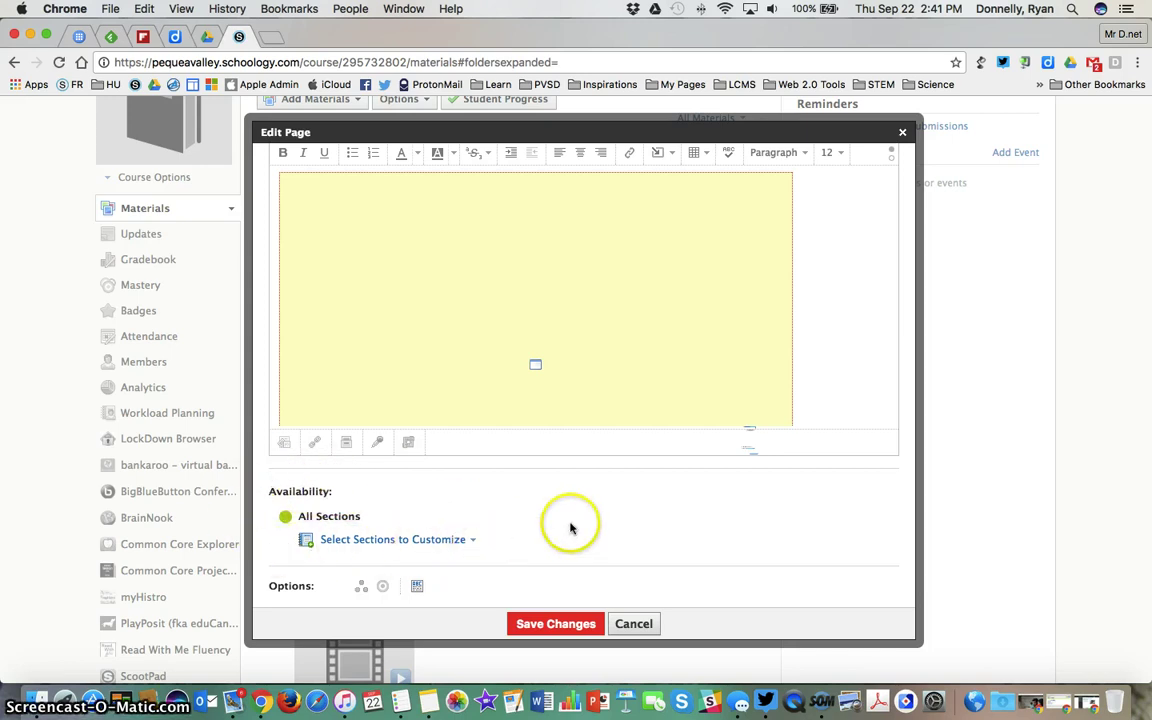
scroll(571, 527, "down", 2)
left_click(442, 498)
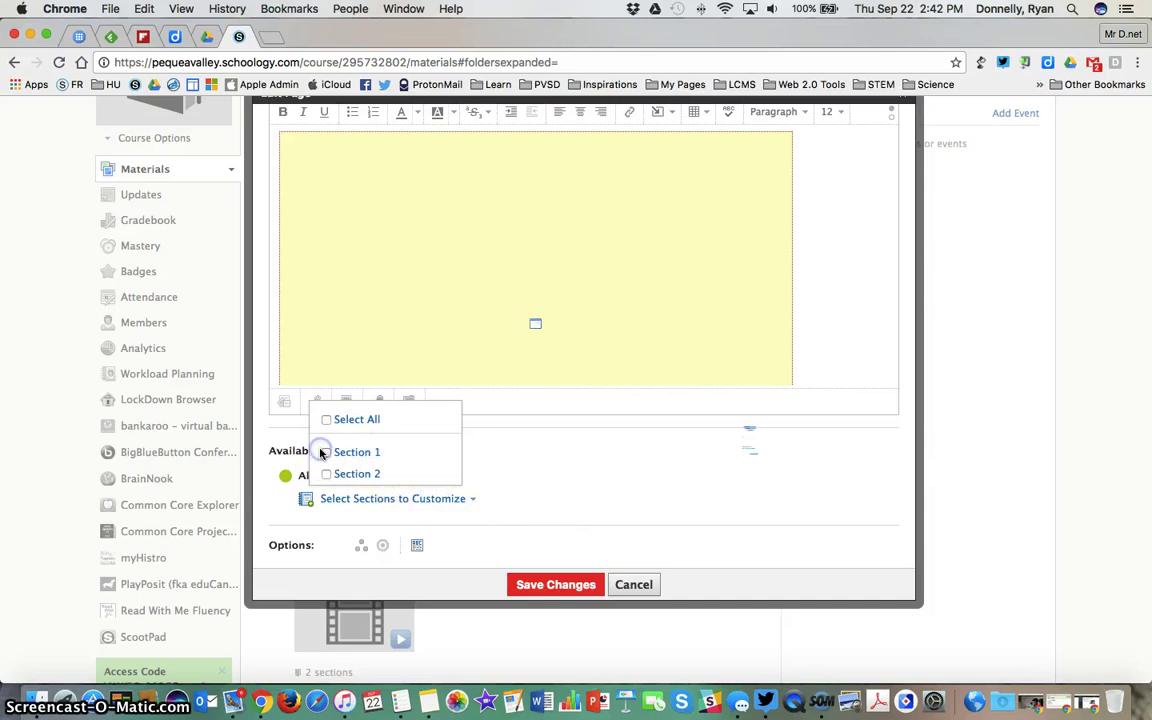
scroll(327, 455, "up", 1)
left_click(347, 491)
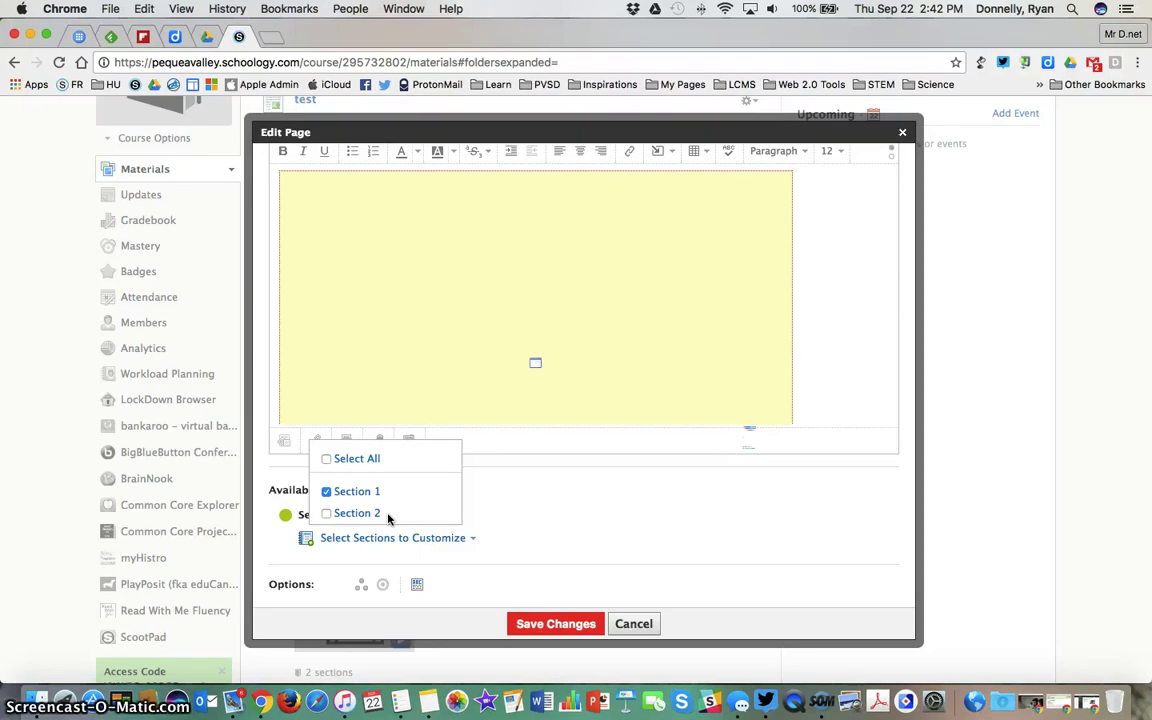
left_click(540, 624)
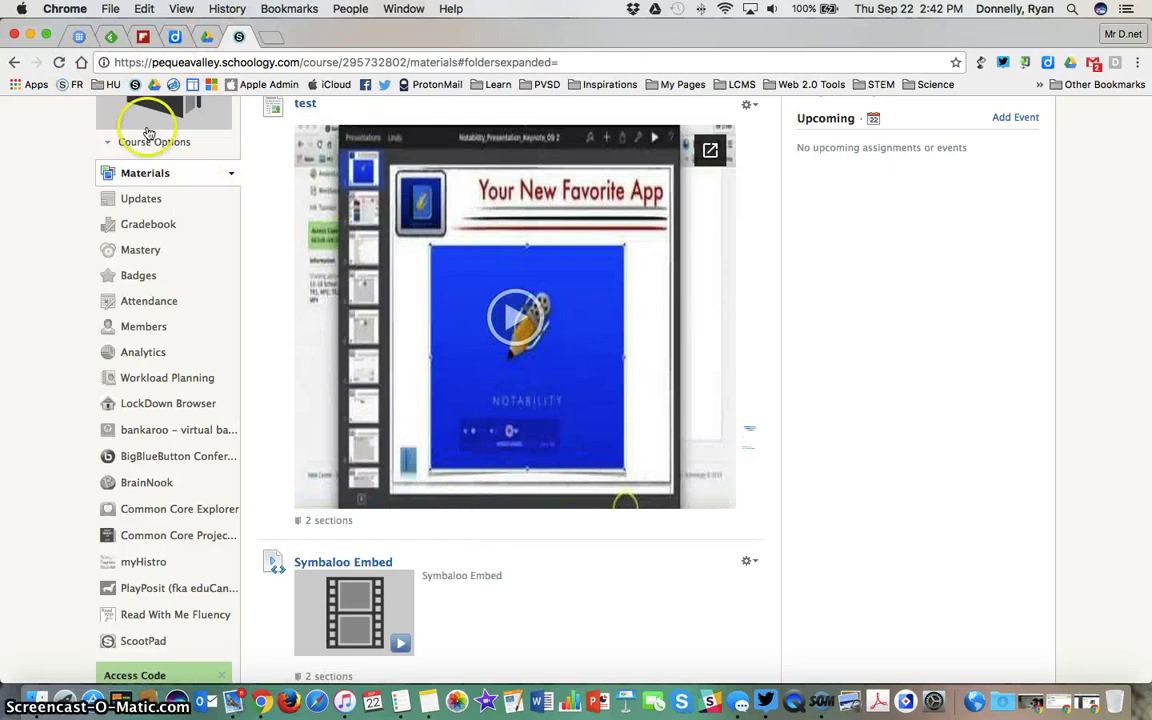
left_click(60, 62)
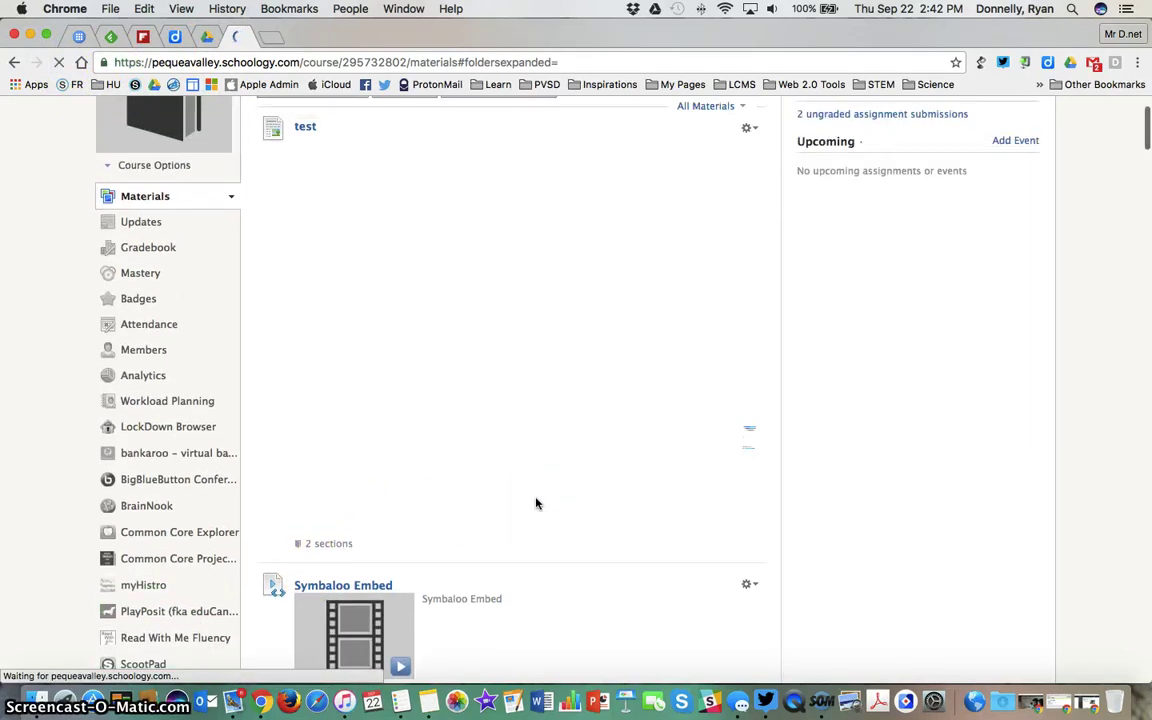
- Edit the "test" page to unpublish it for everyone else outside Section 1, and save the changes
left_click(749, 130)
left_click(772, 153)
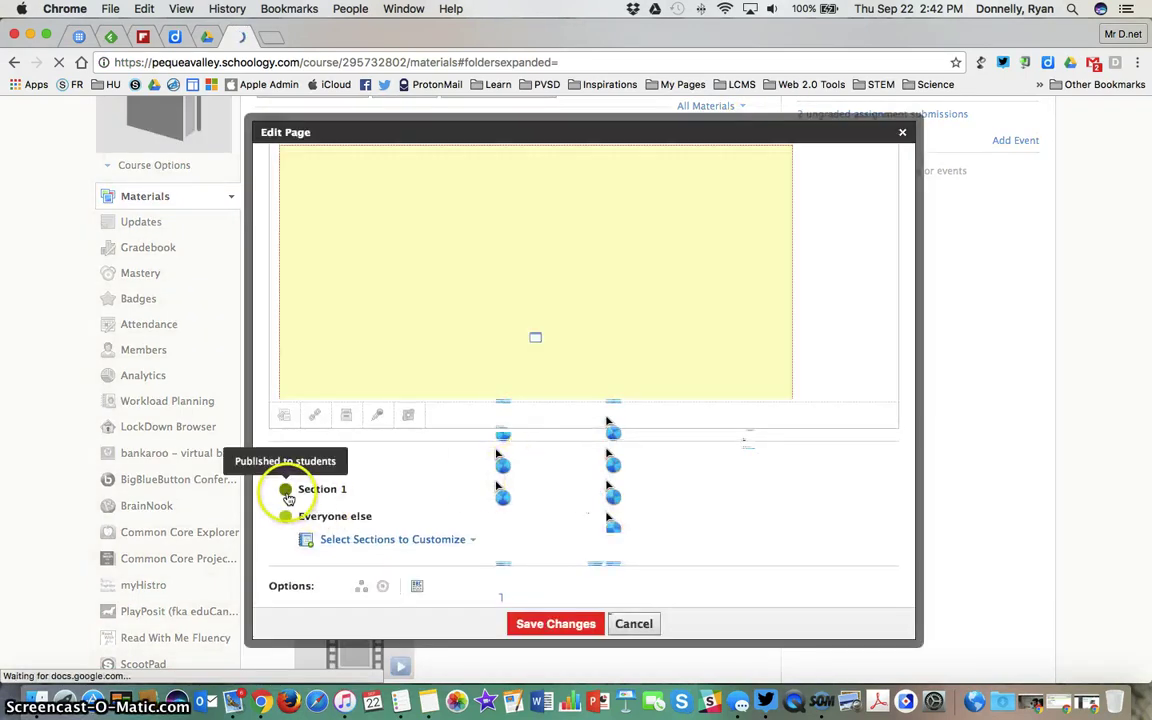
left_click(287, 518)
left_click(548, 622)
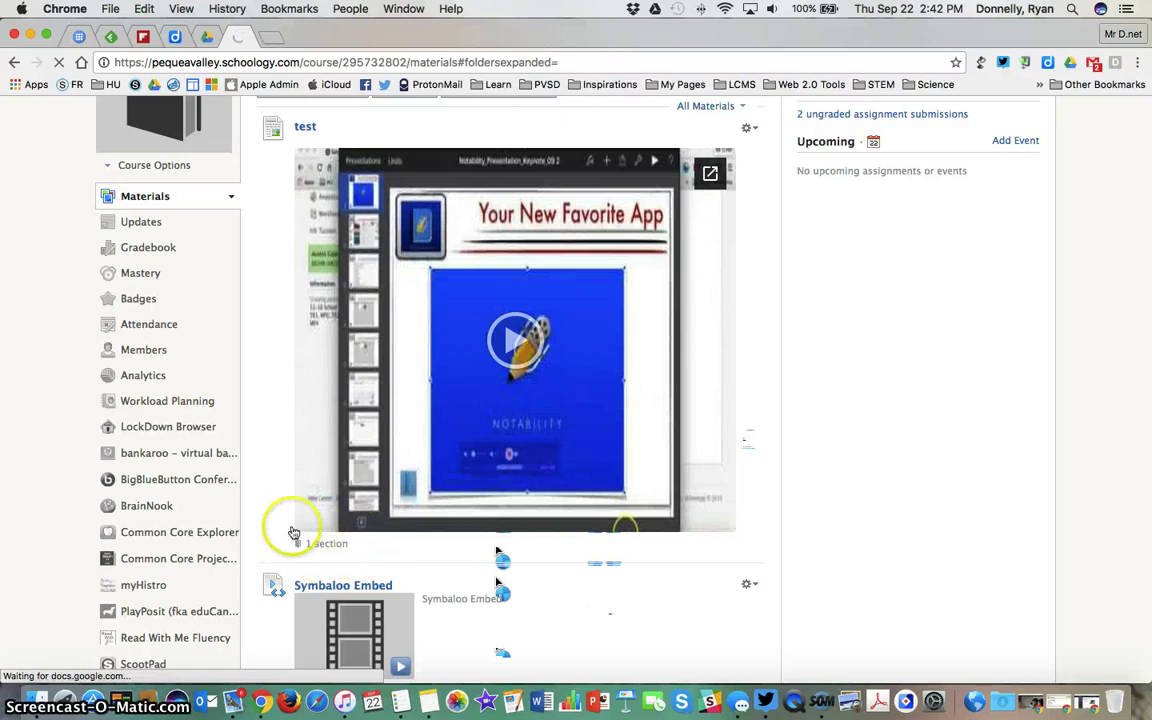
- Check which sections the "test" page and the Symbaloo Embed item are available to
mouse_move(315, 546)
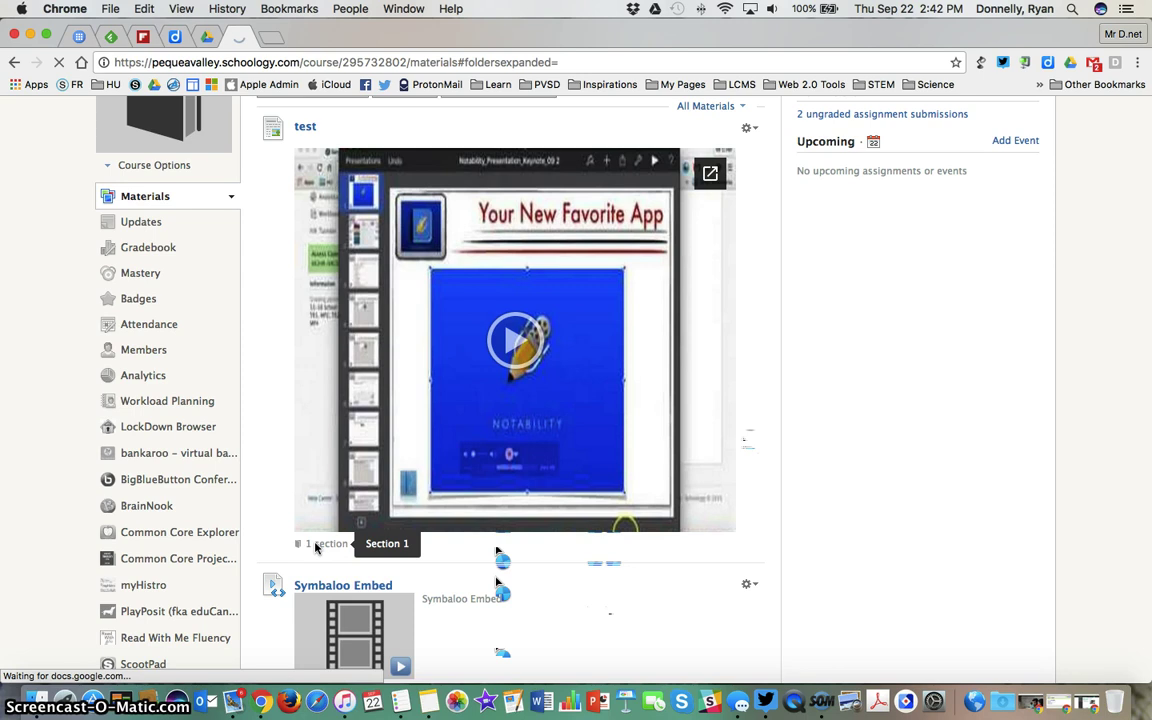
scroll(315, 546, "down", 5)
left_click(322, 524)
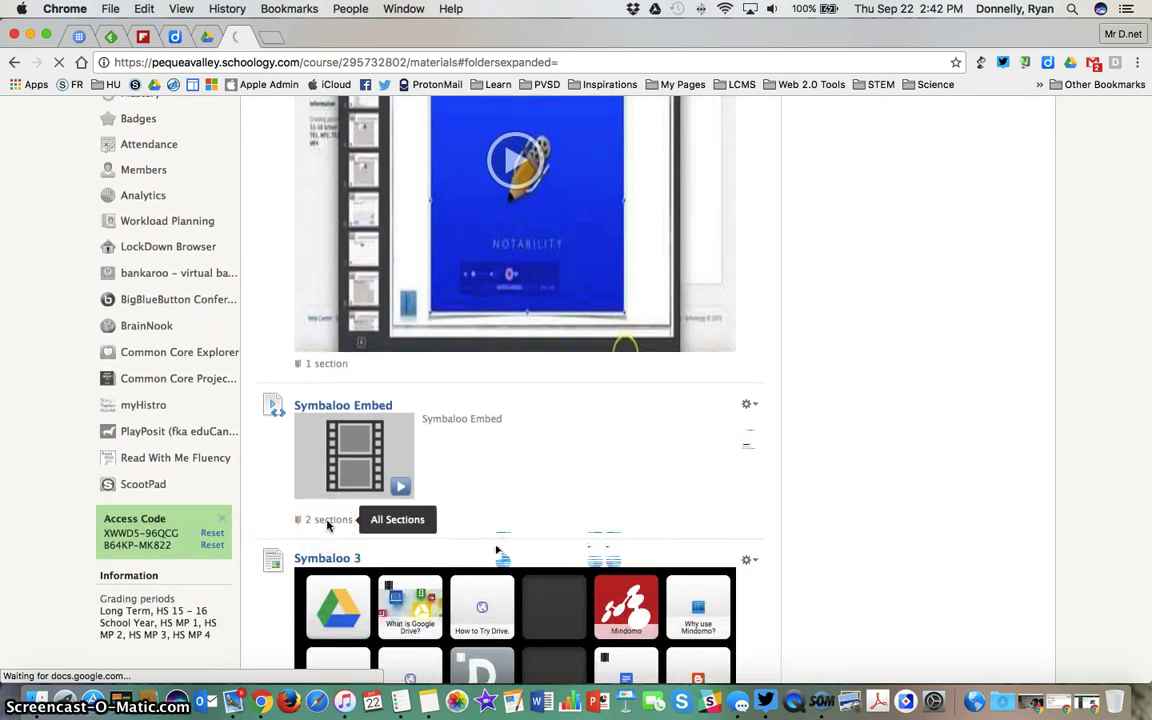
left_click(327, 525)
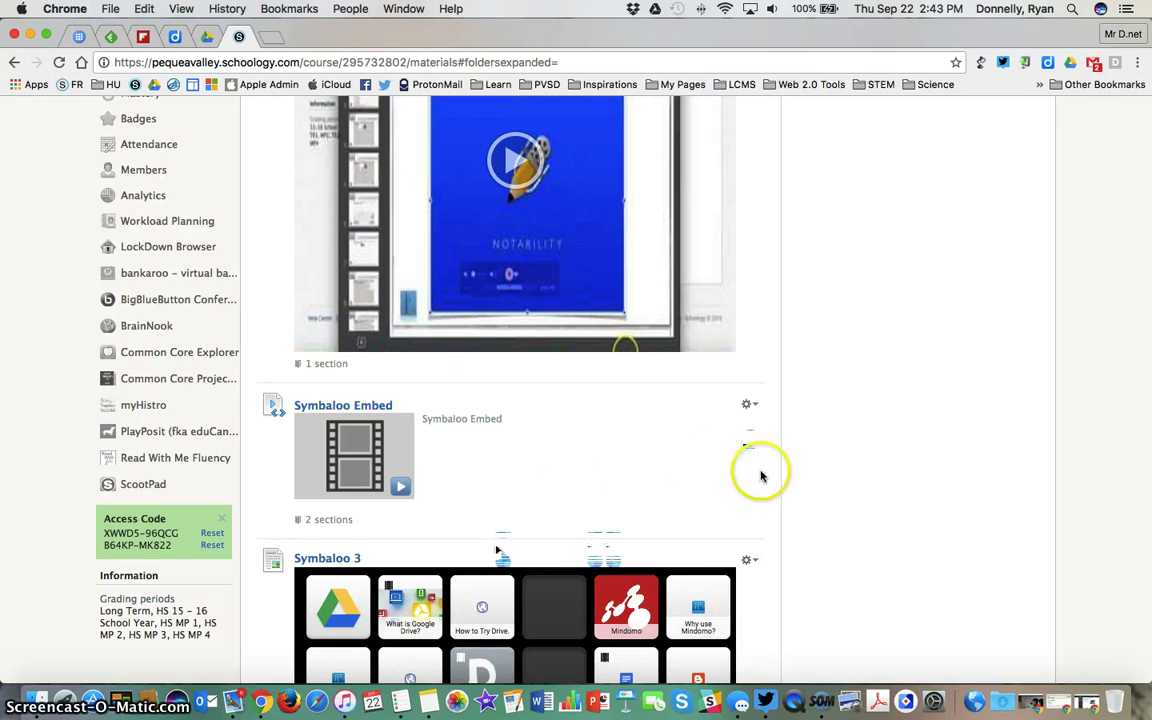
- Filter the course materials to assignments and open "Moodle Test Lesson --> Assignment"
scroll(761, 473, "up", 5)
left_click(722, 228)
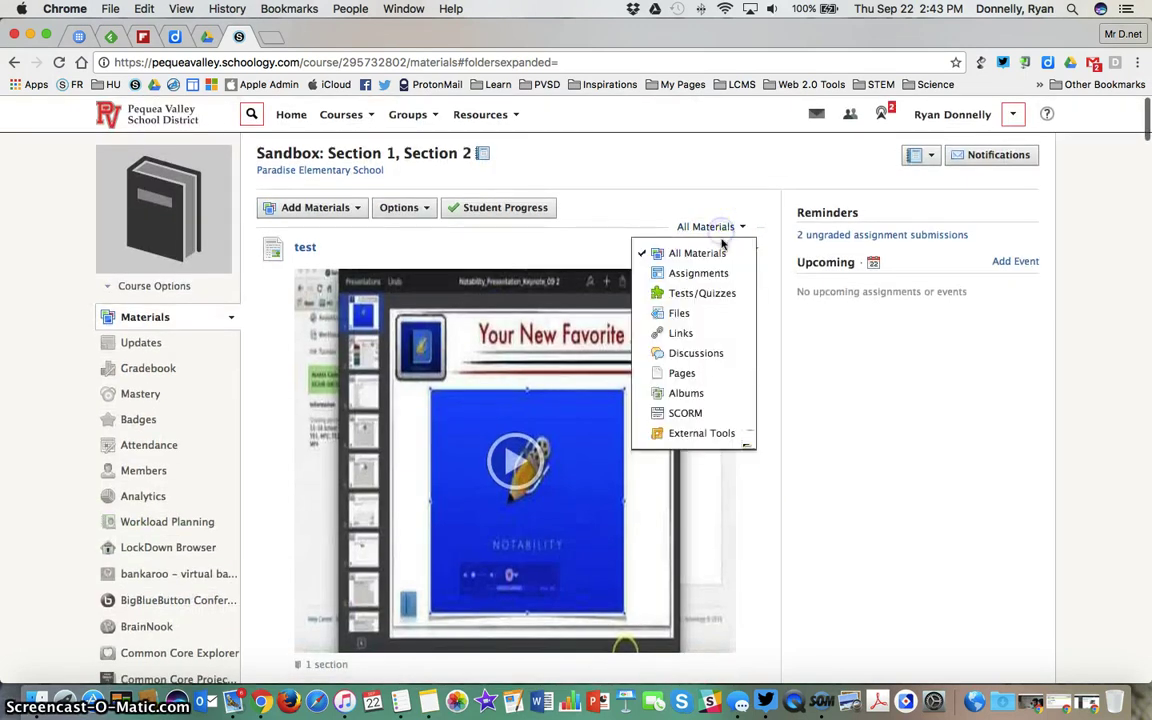
left_click(720, 284)
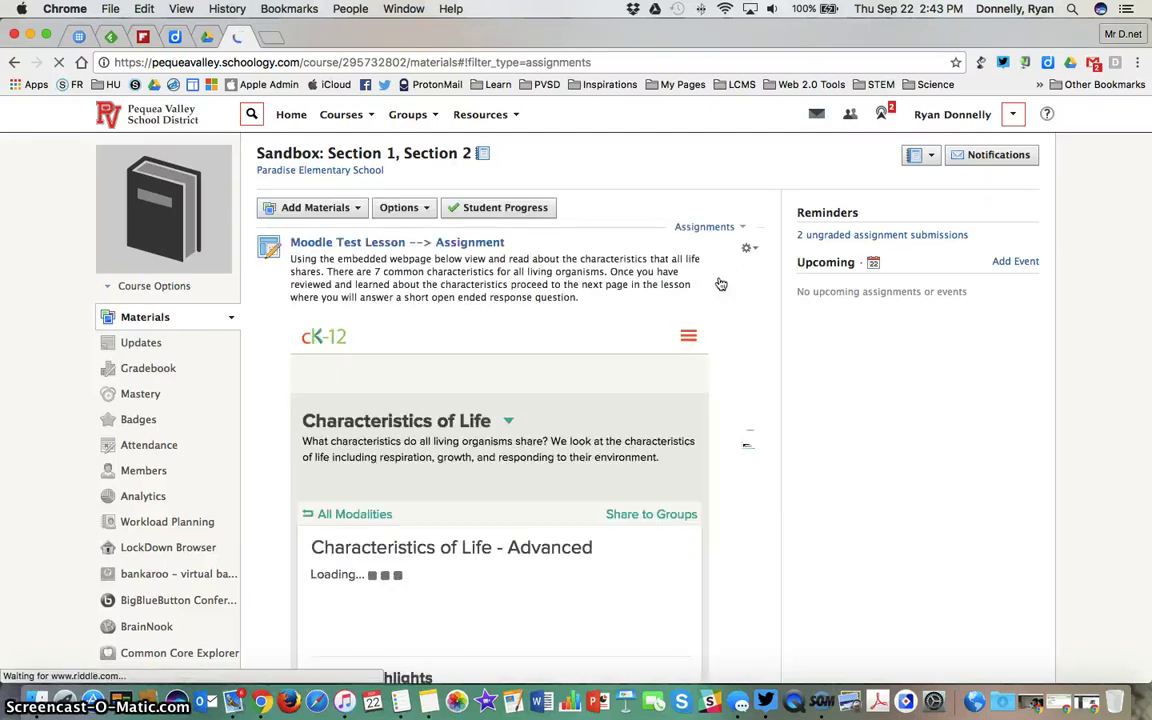
left_click(474, 243)
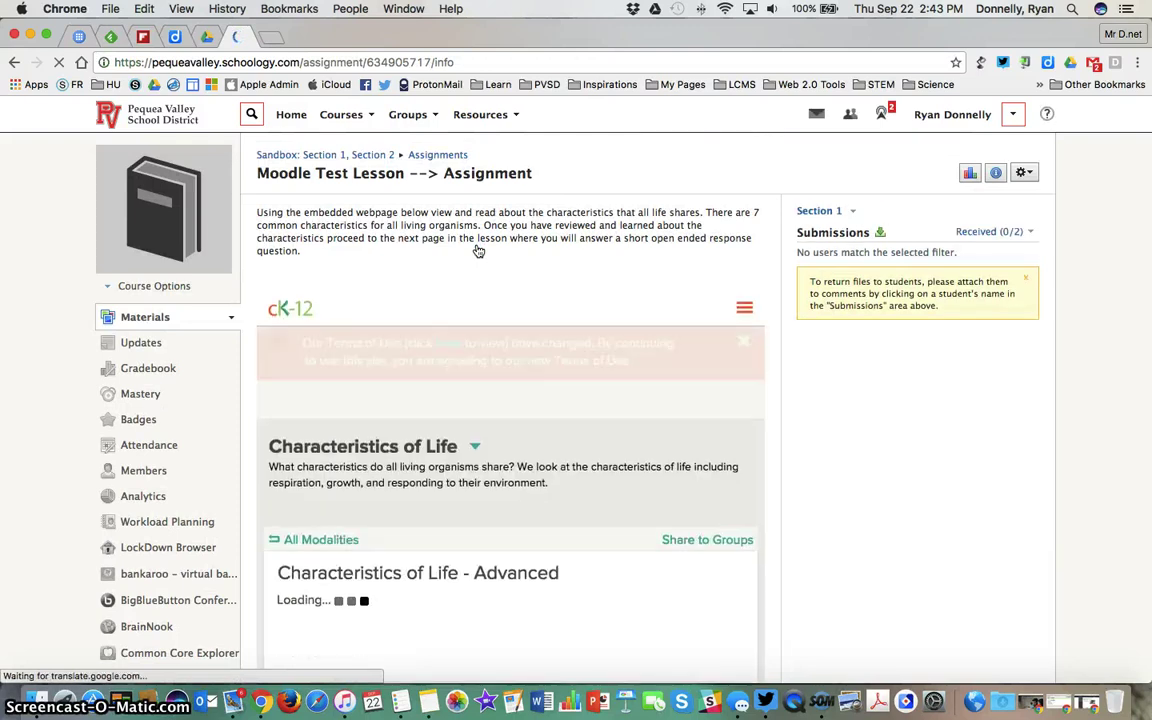
- Switch the assignment's submissions view to Section 2
left_click(606, 225)
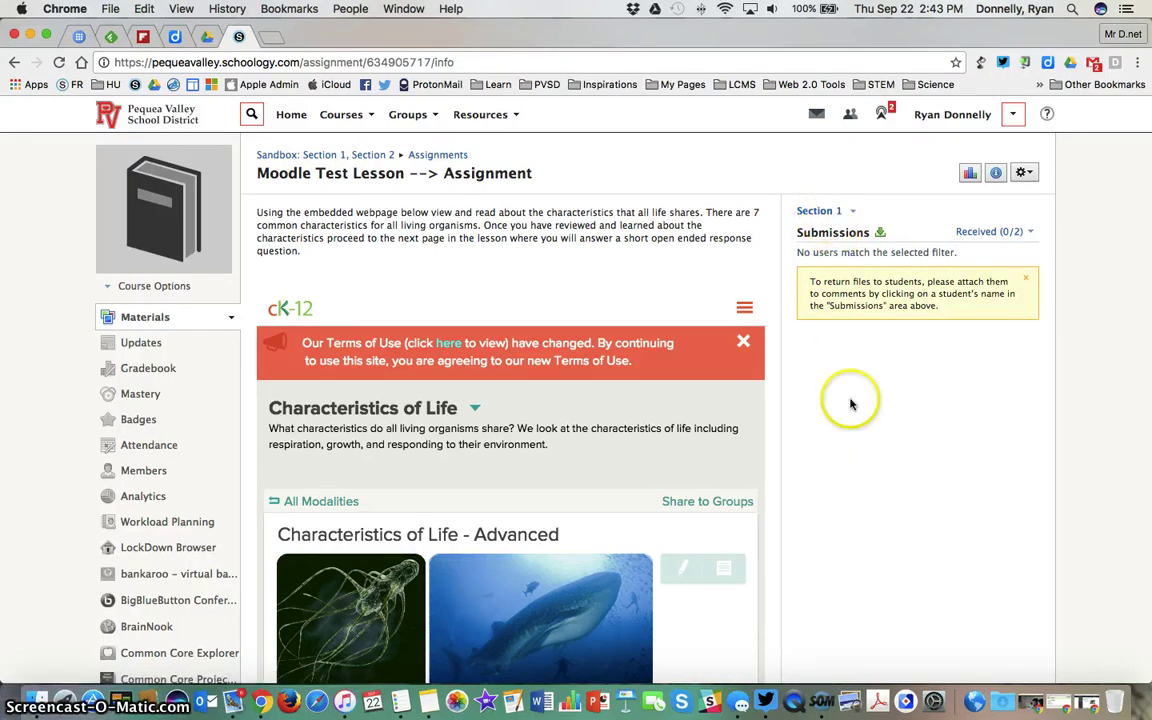
left_click(822, 212)
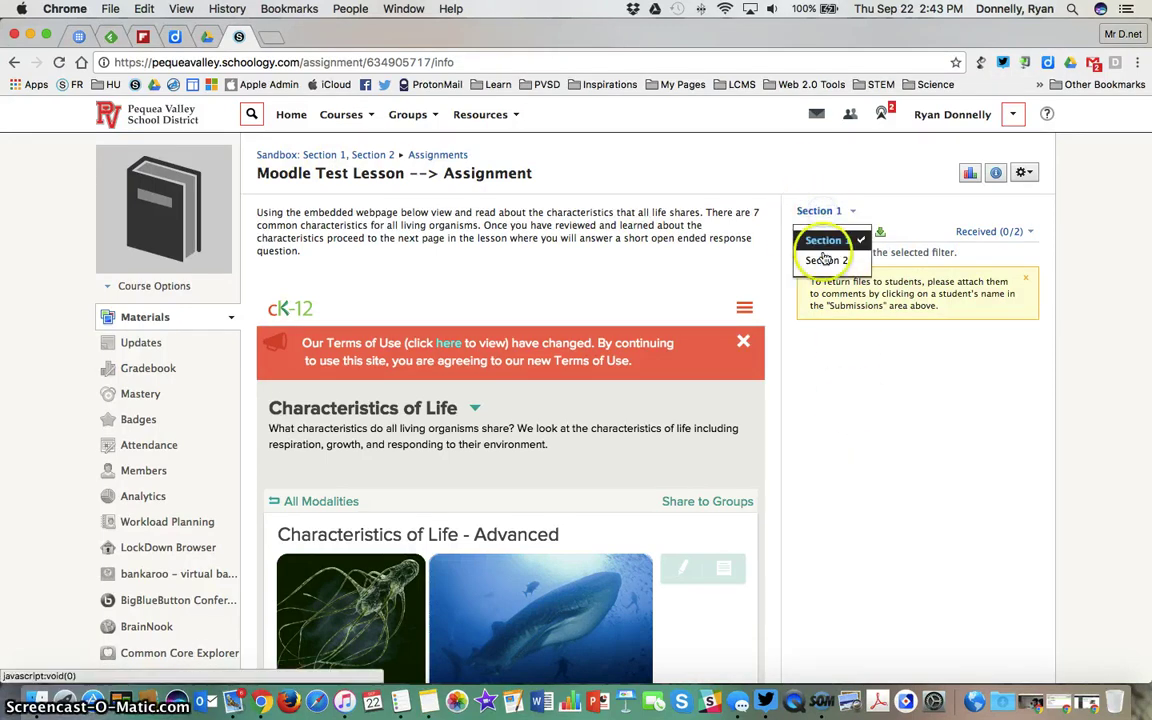
left_click(824, 259)
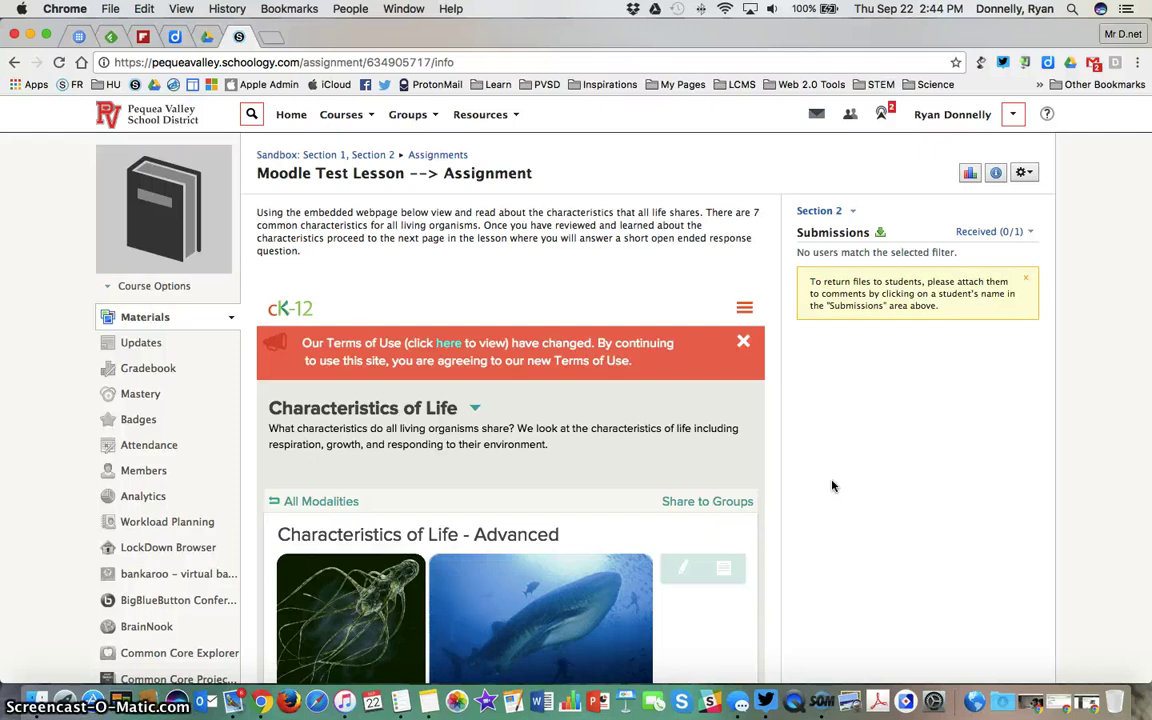
- Edit the assignment to customize availability separately for Section 1 and Section 2, and cancel the edit
left_click(1026, 174)
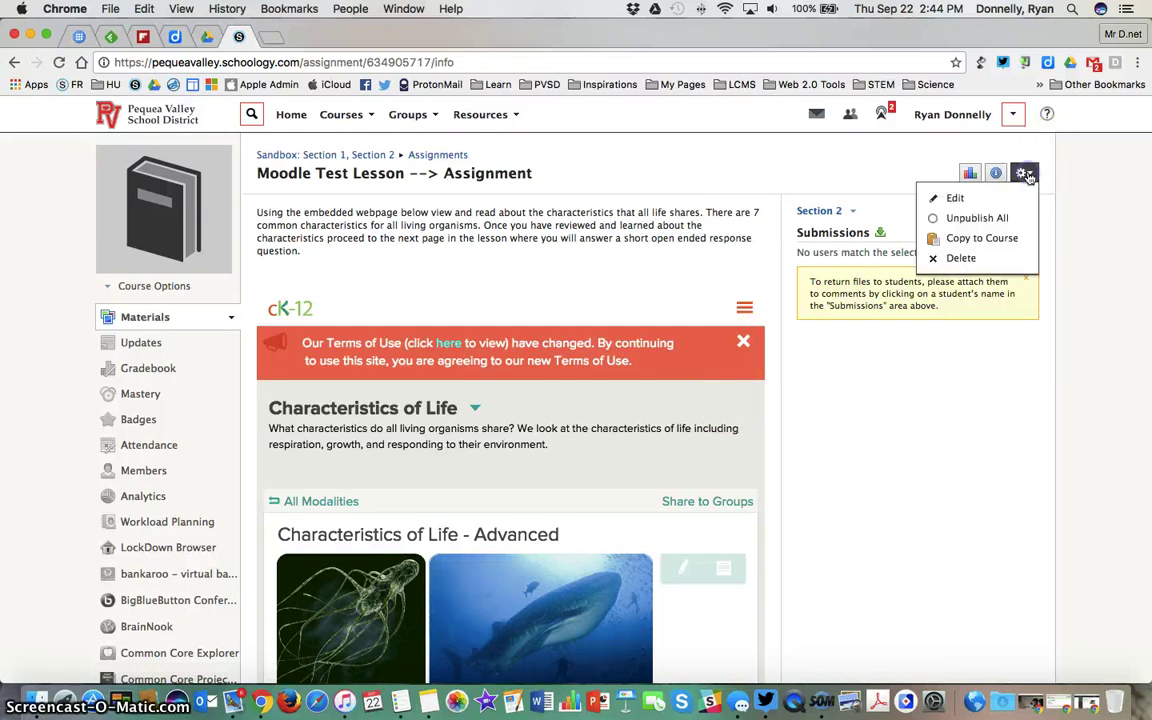
left_click(1008, 204)
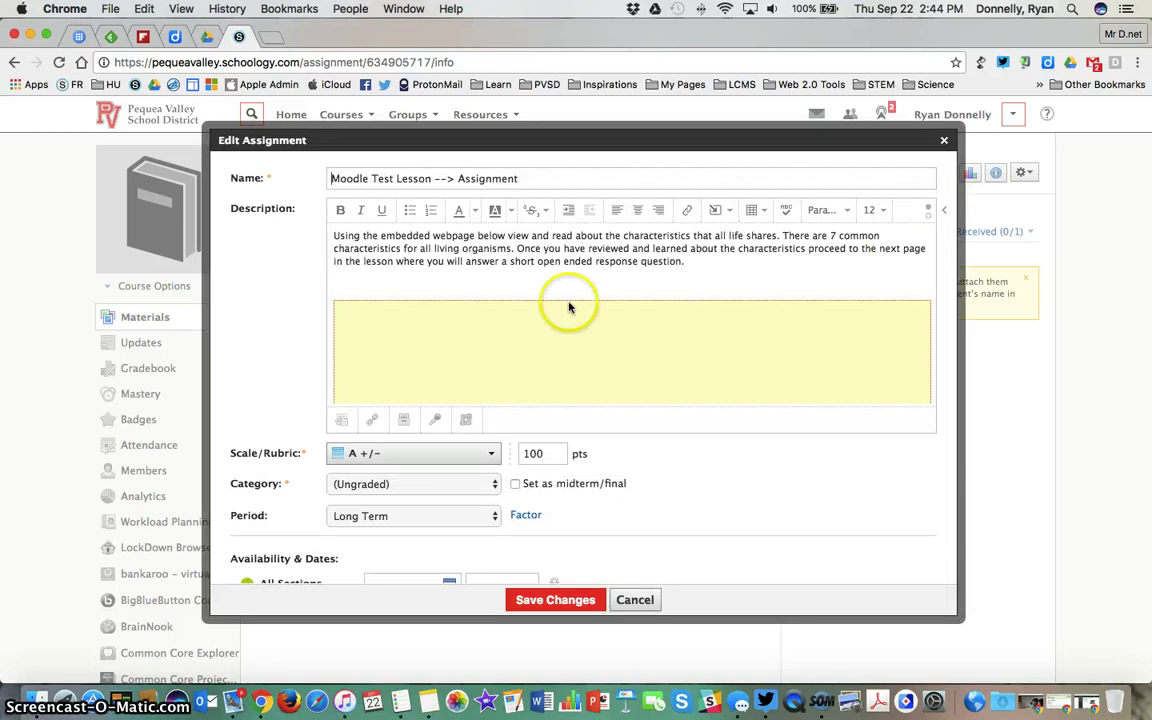
scroll(290, 327, "down", 3)
scroll(292, 329, "down", 1)
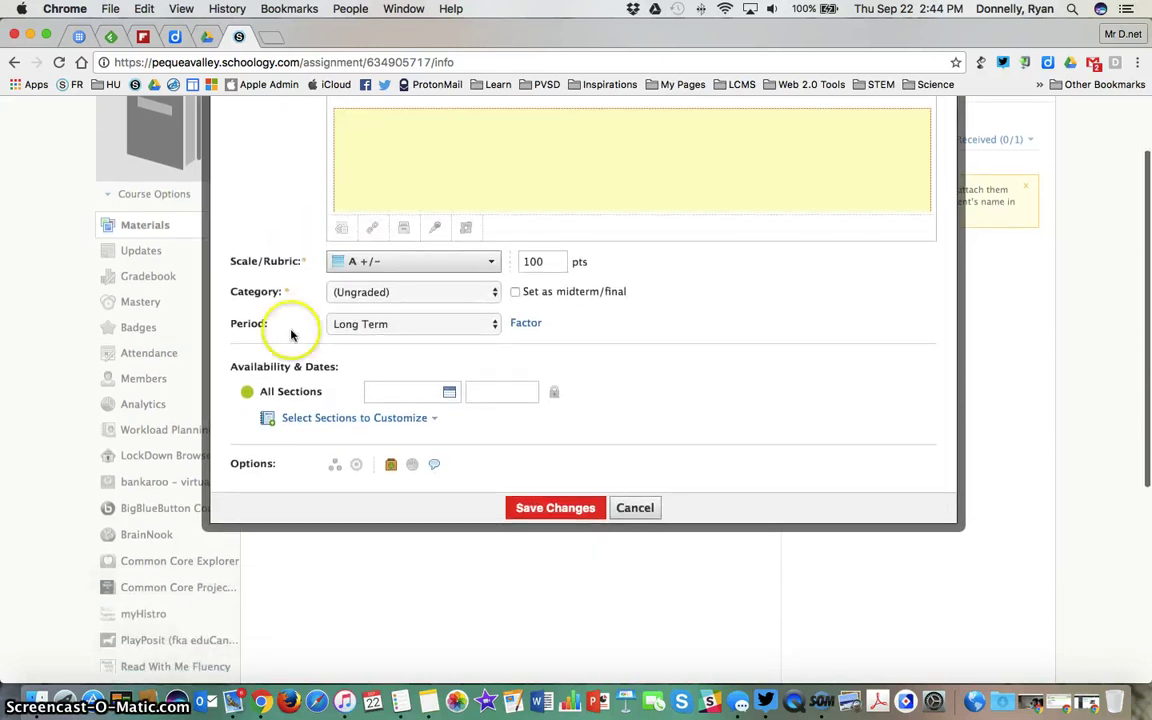
left_click(247, 392)
left_click(268, 418)
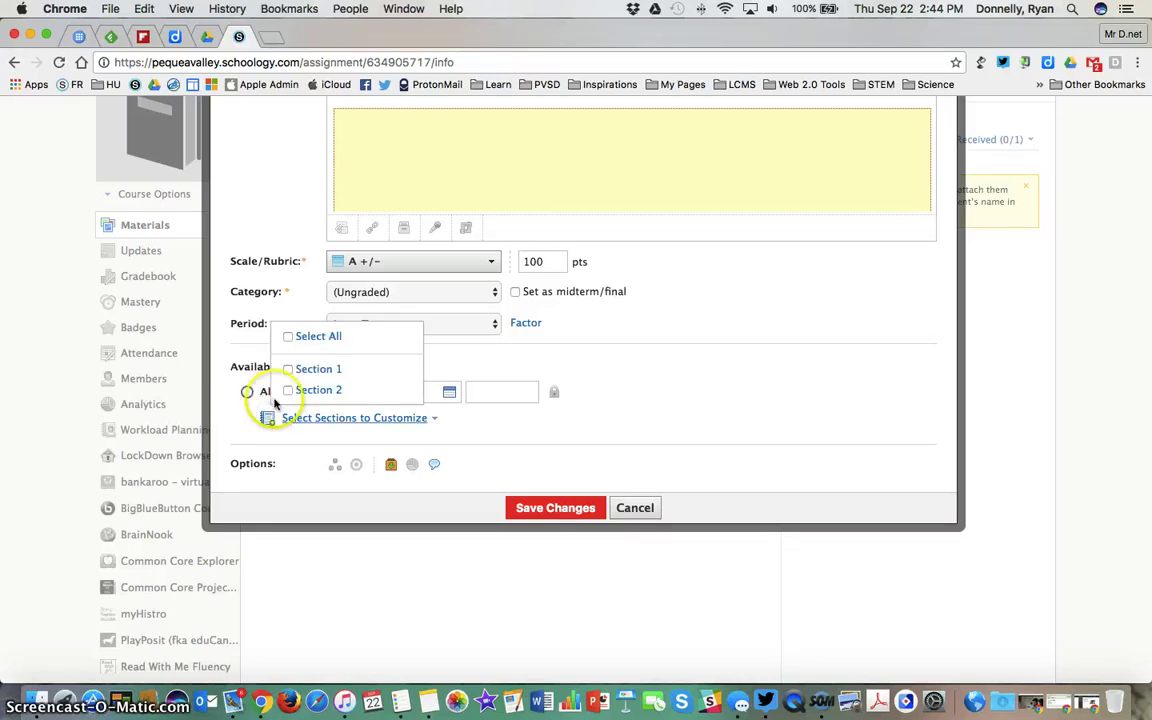
left_click(288, 369)
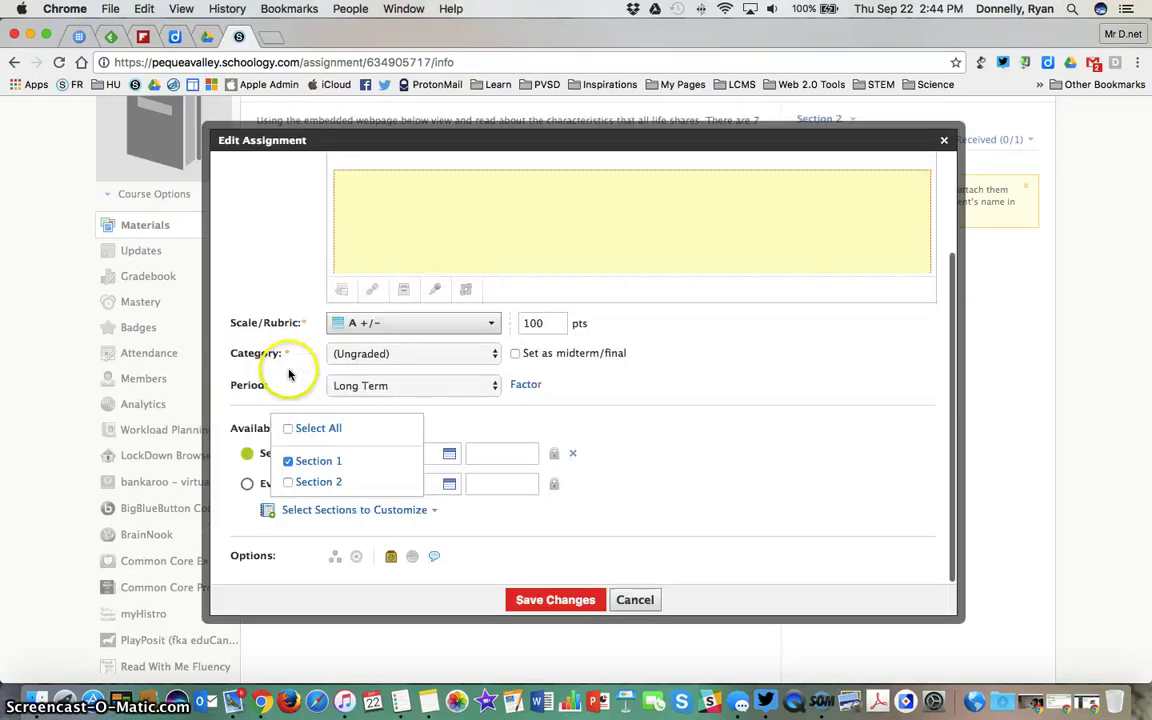
left_click(288, 482)
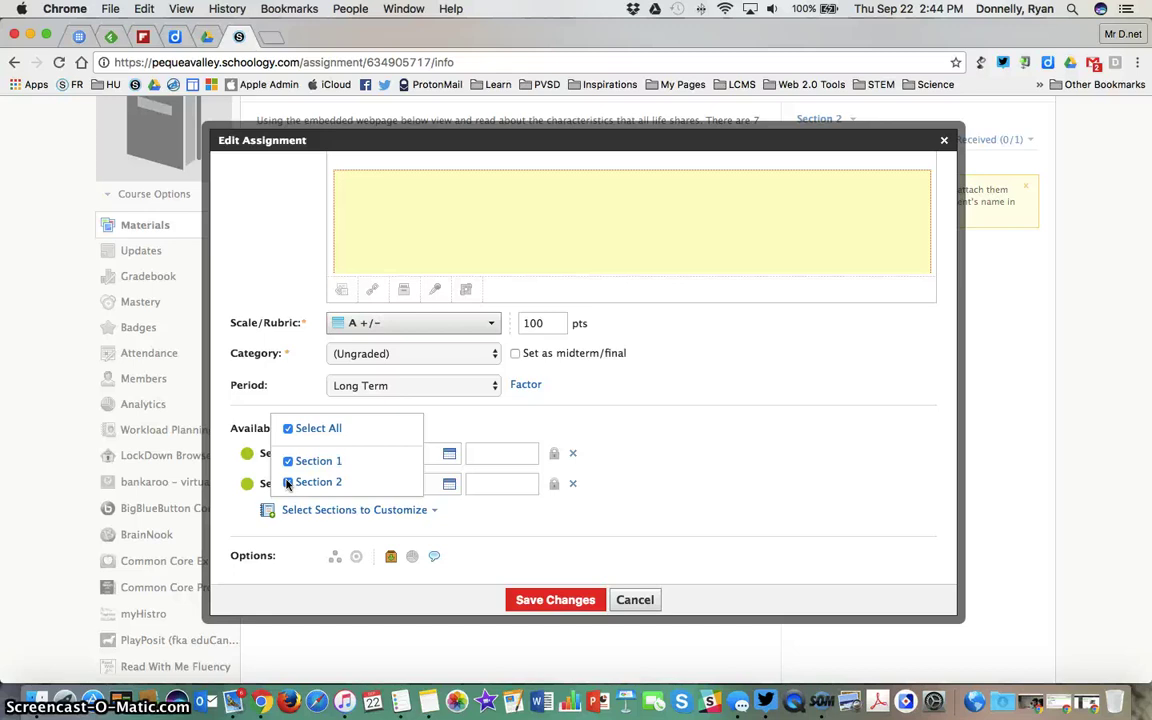
left_click(635, 599)
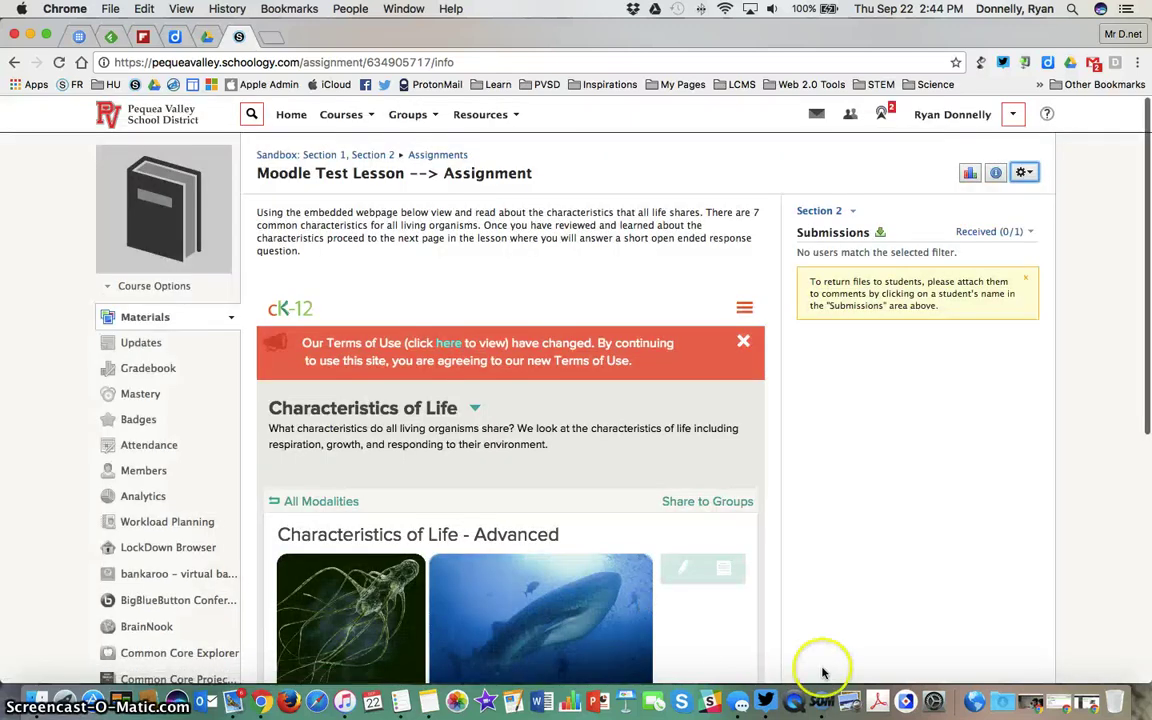